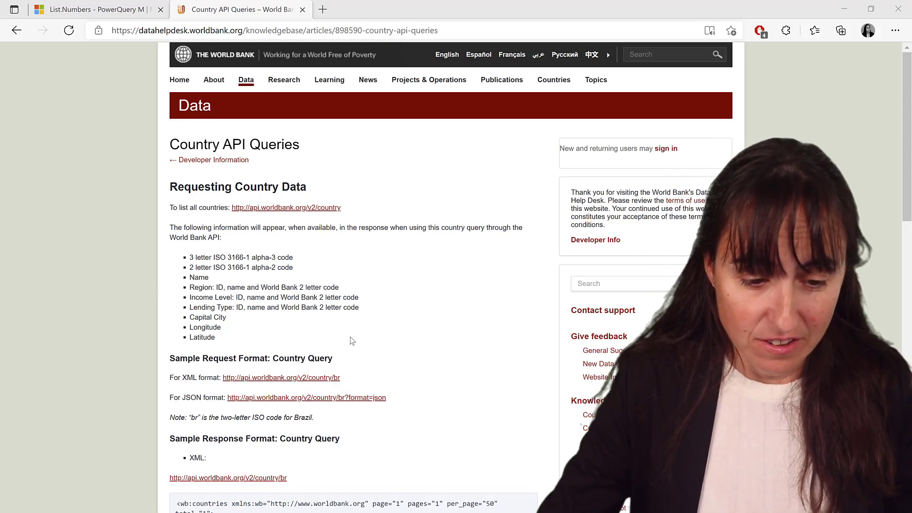
scroll(350, 338, "down", 3)
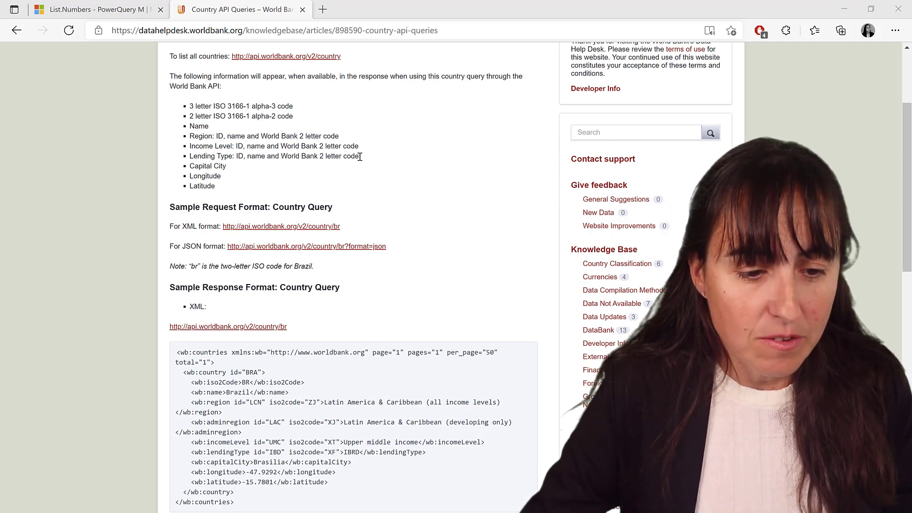
scroll(369, 159, "up", 1)
scroll(369, 162, "up", 3)
key("alt+Left")
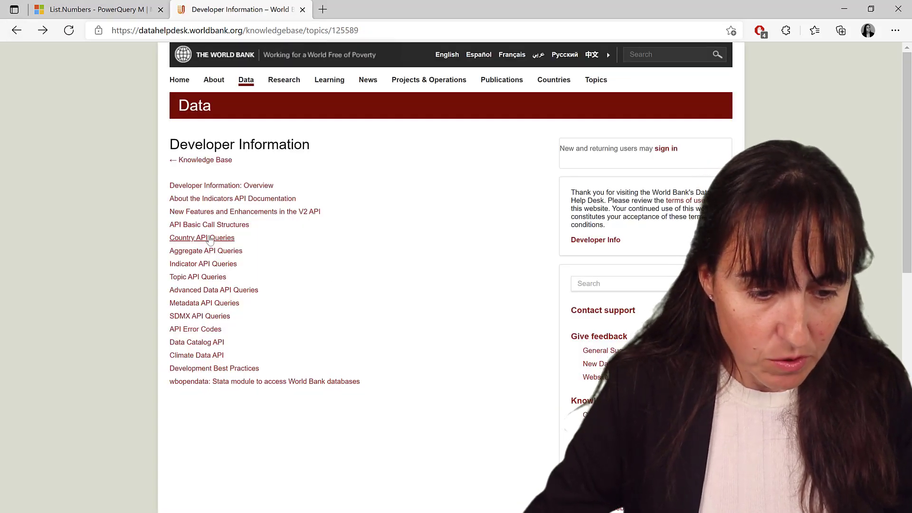
left_click(211, 239)
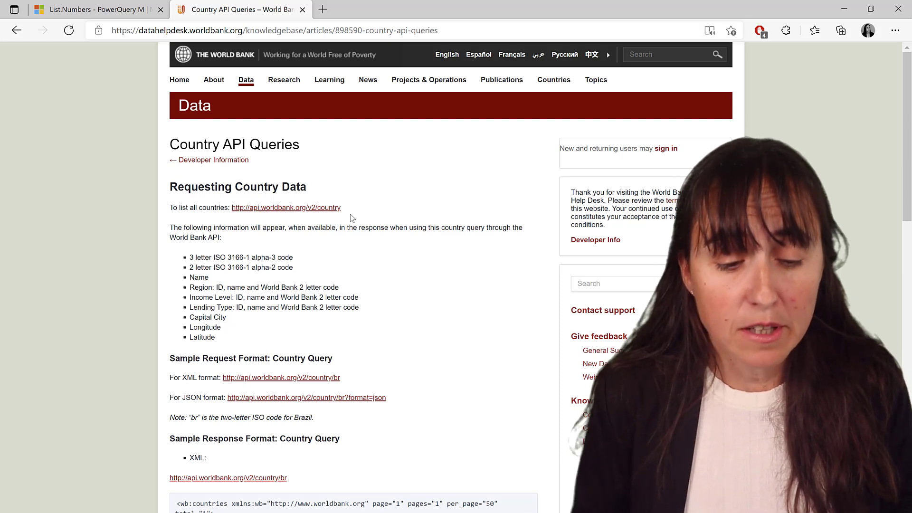
left_click_drag(342, 209, 234, 212)
key("ctrl+c")
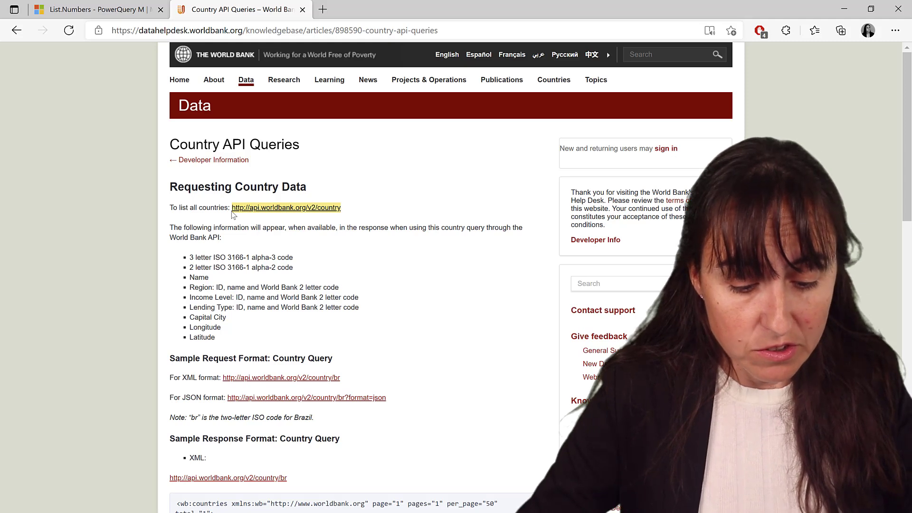
left_click(322, 9)
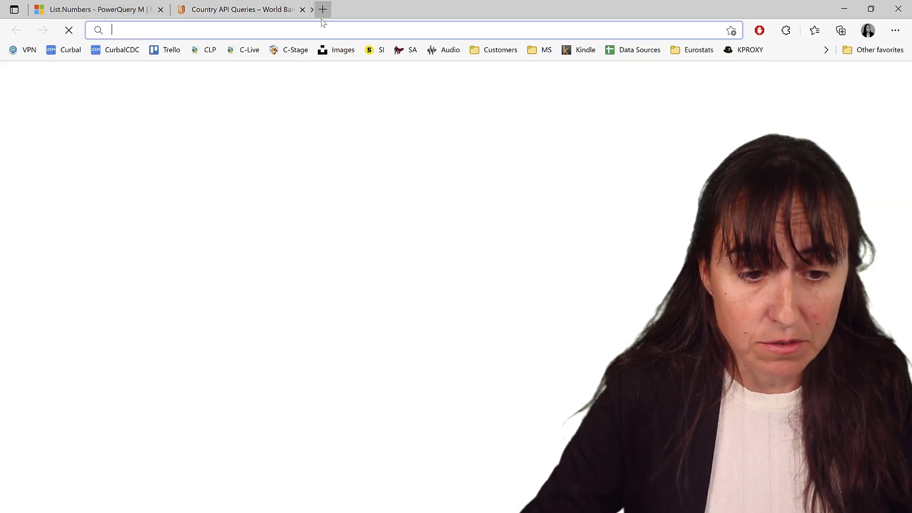
key("ctrl+v")
key("Return")
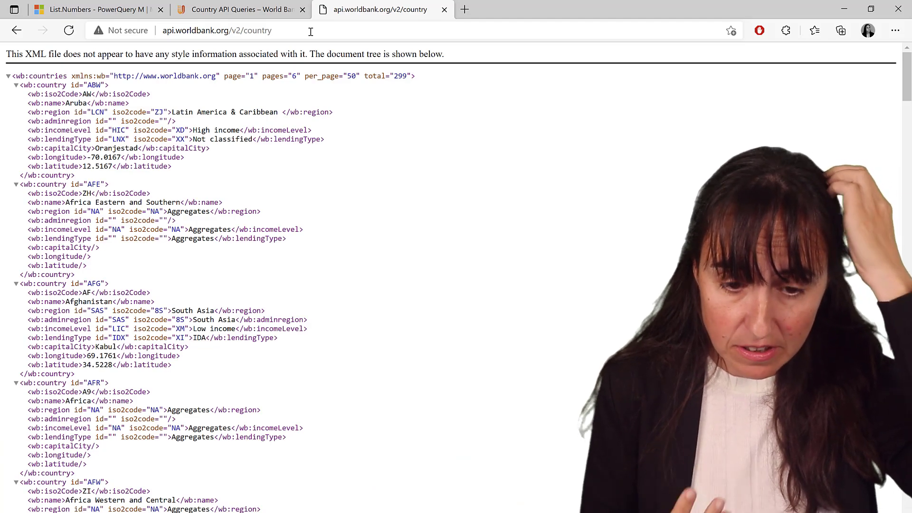
Step: Highlight the XML header values: 6 pages, 50 per page, 299 total
scroll(462, 236, "down", 20)
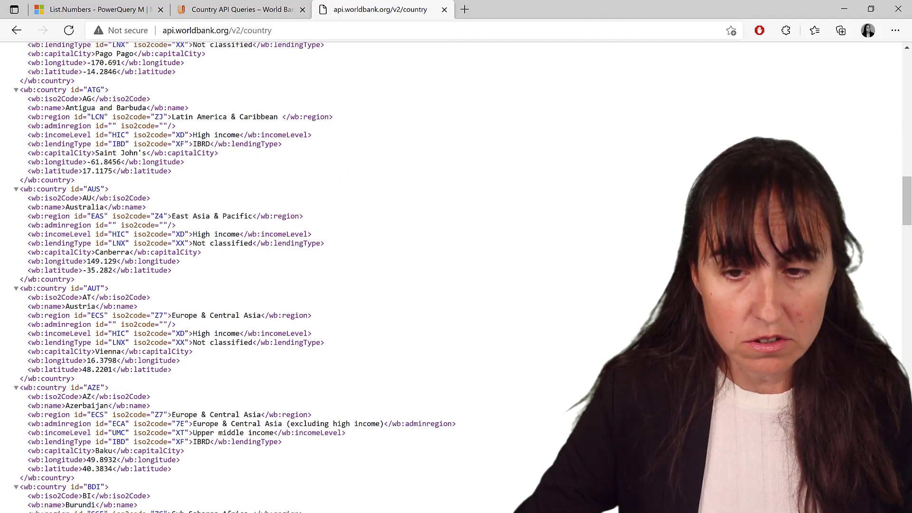
mouse_move(904, 195)
left_mouse_down()
mouse_move(904, 403)
mouse_move(904, 71)
mouse_move(904, 199)
left_mouse_up()
scroll(560, 173, "up", 20)
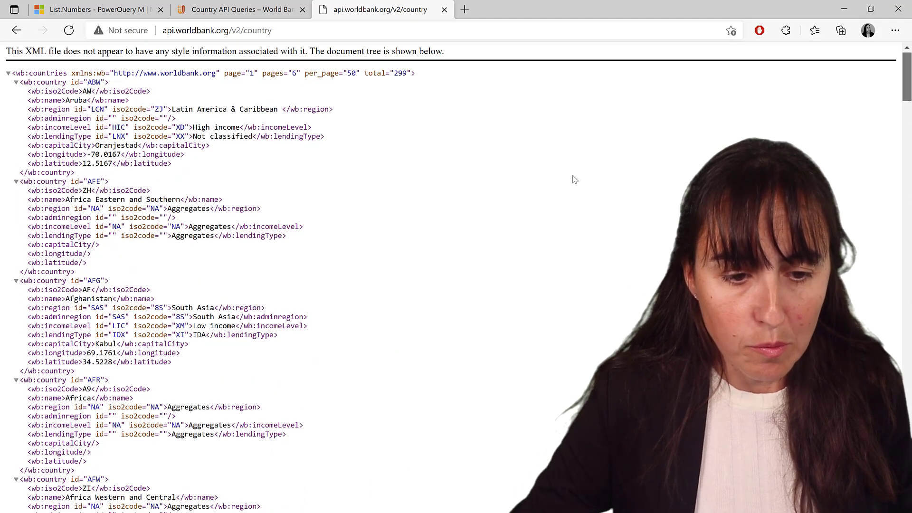
left_click_drag(452, 78, 19, 76)
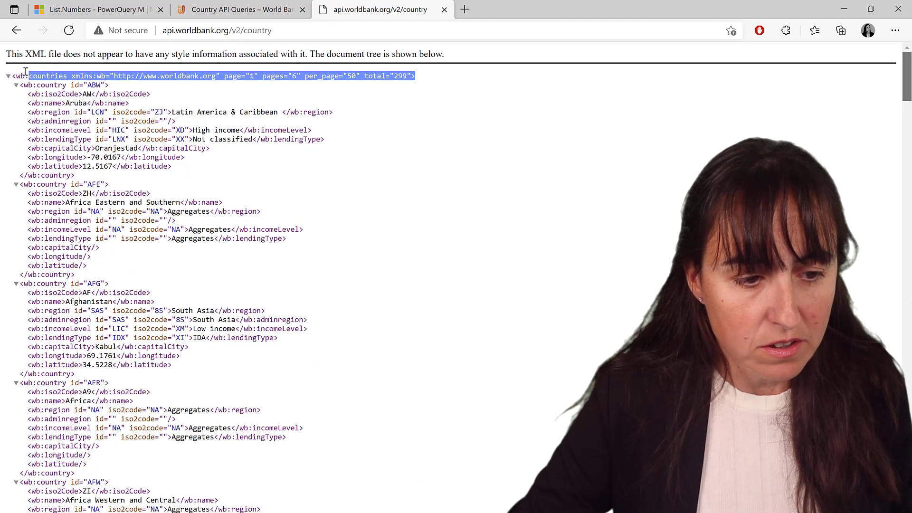
left_click(264, 79)
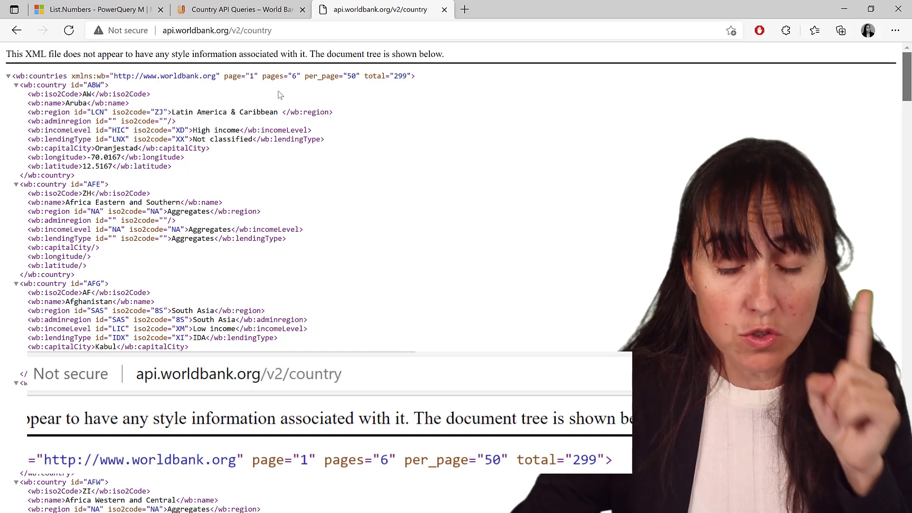
left_click_drag(296, 77, 289, 77)
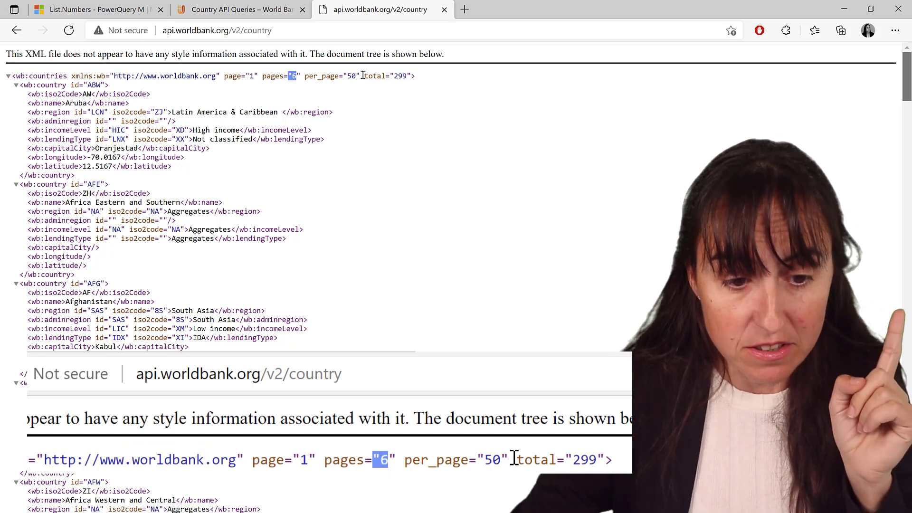
left_click_drag(364, 77, 407, 78)
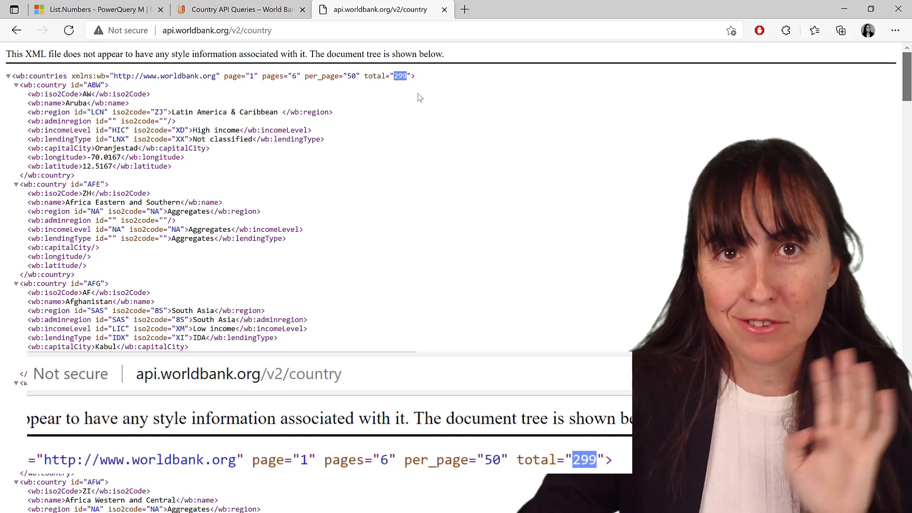
left_click(481, 117)
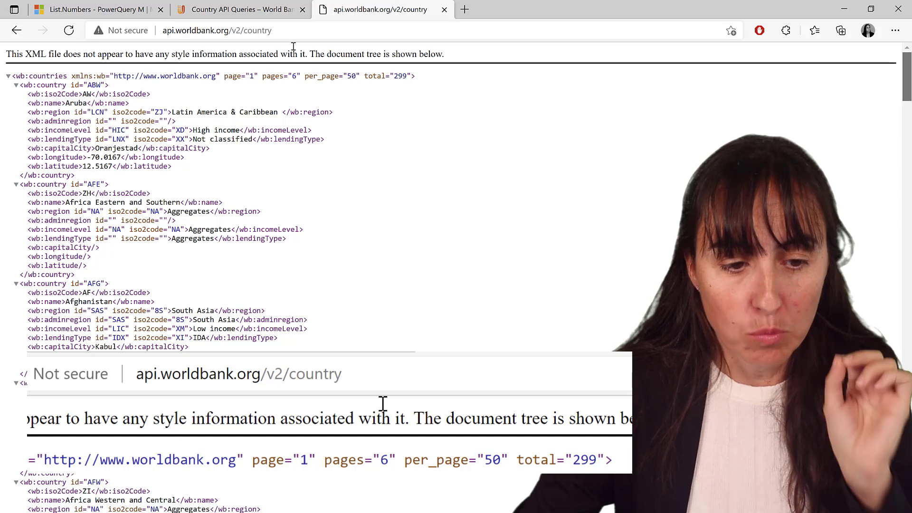
left_click(288, 30)
key("ctrl+c")
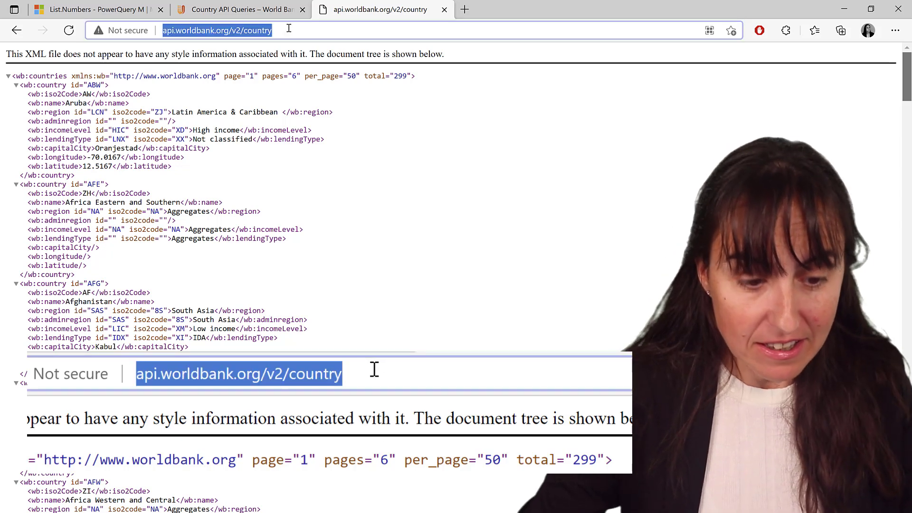
Step: In another new tab, load the country list with ?page=1, then ?page=2
left_click(464, 9)
key("ctrl+v")
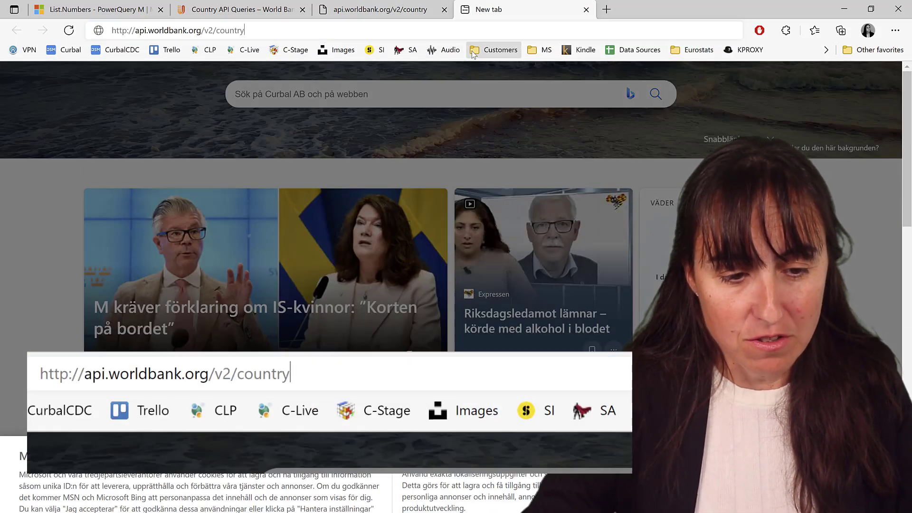
type("?p")
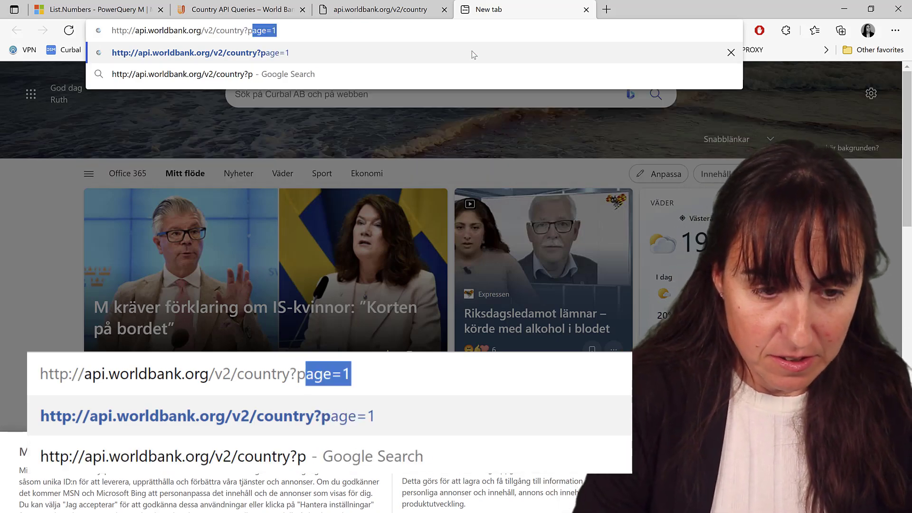
type("age=1")
key("Return")
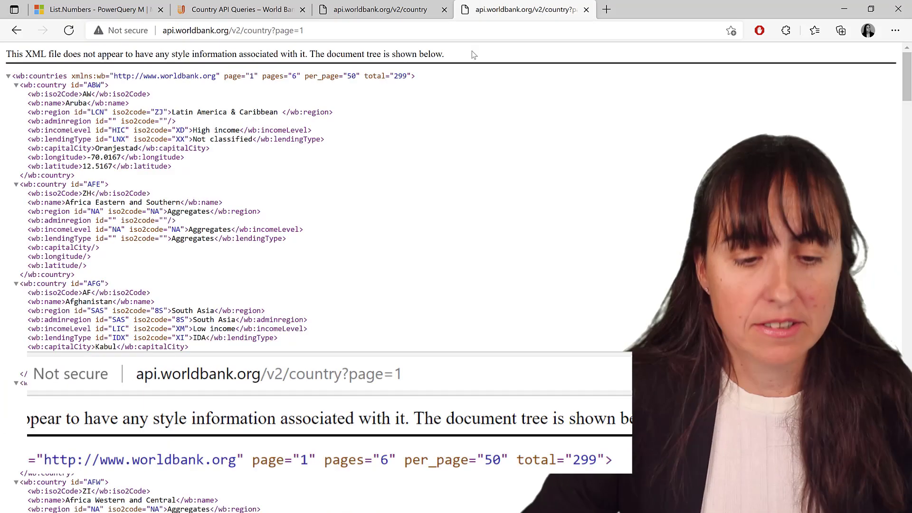
scroll(520, 267, "down", 8)
scroll(366, 118, "up", 6)
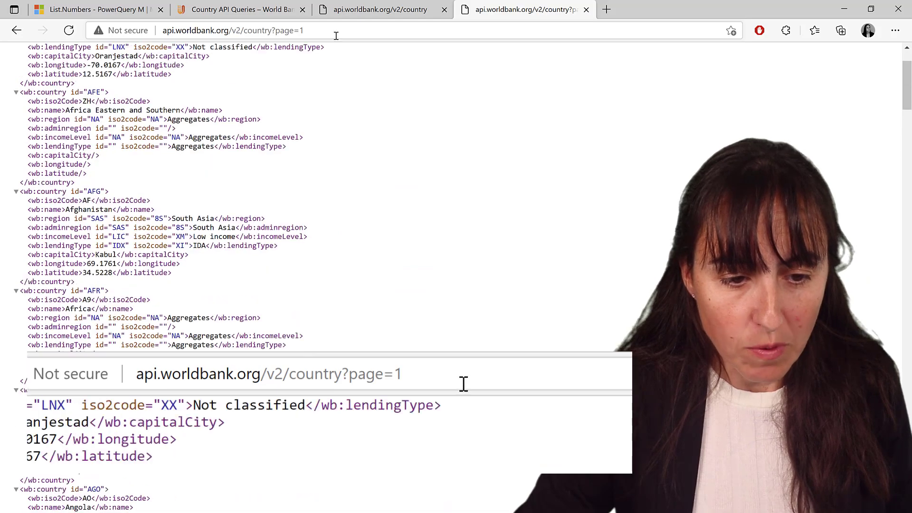
left_click(337, 35)
left_click(338, 36)
key("BackSpace")
type("2")
key("Return")
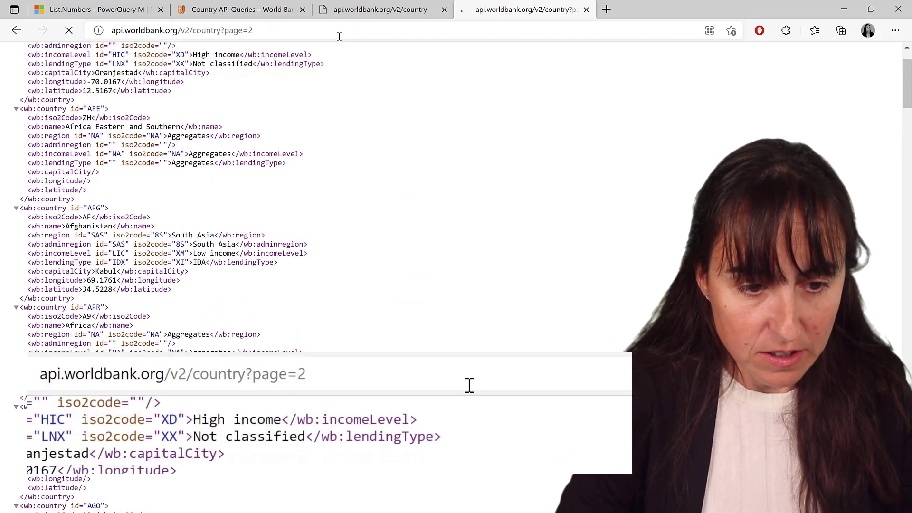
Step: Load ?page=3, then go back to the unpaged country list and select its address
left_click(339, 36)
left_click(339, 36)
key("BackSpace")
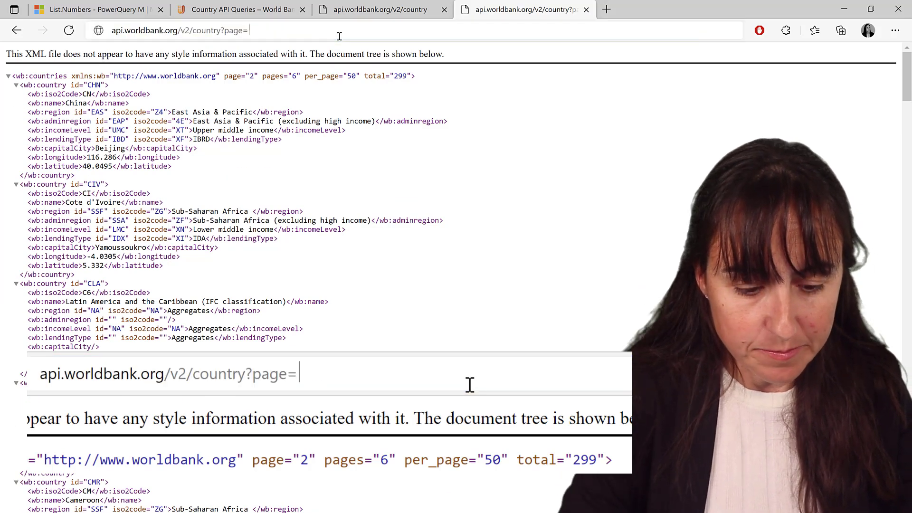
type("3")
key("Return")
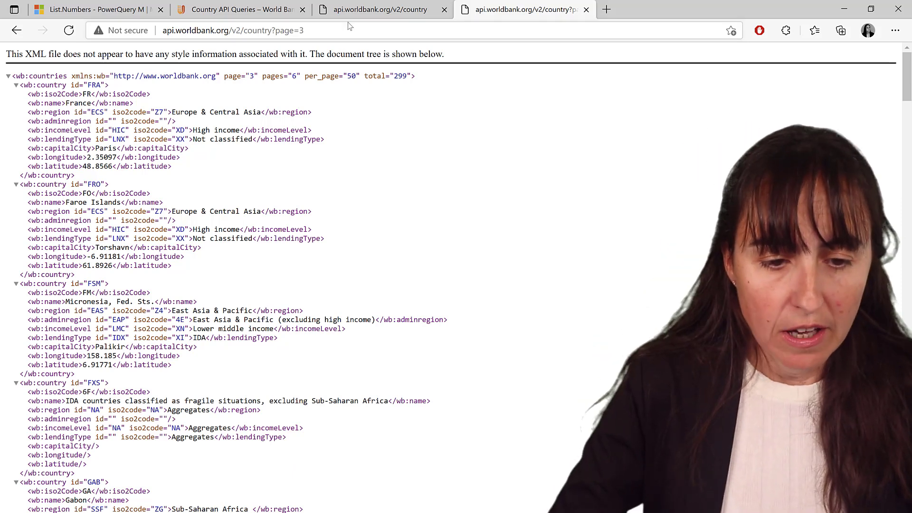
left_click(372, 14)
left_click(240, 30)
key("ctrl+c")
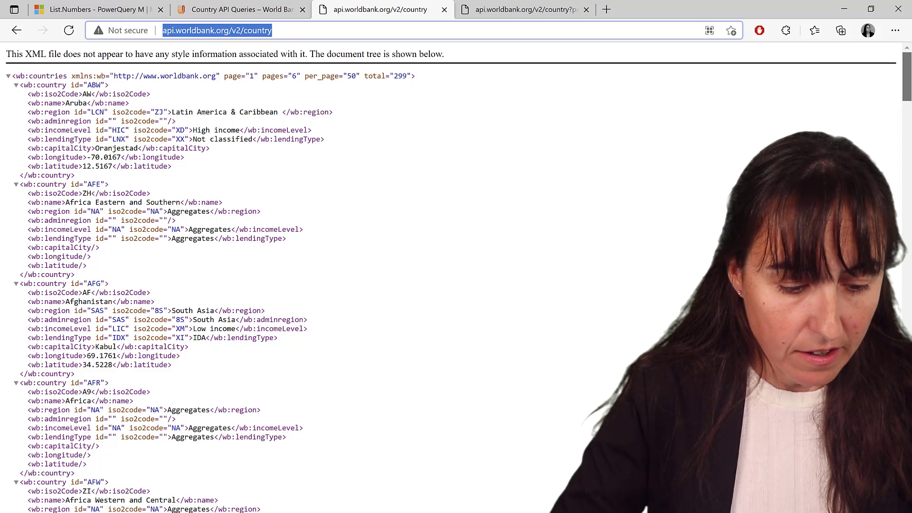
key("alt+Tab")
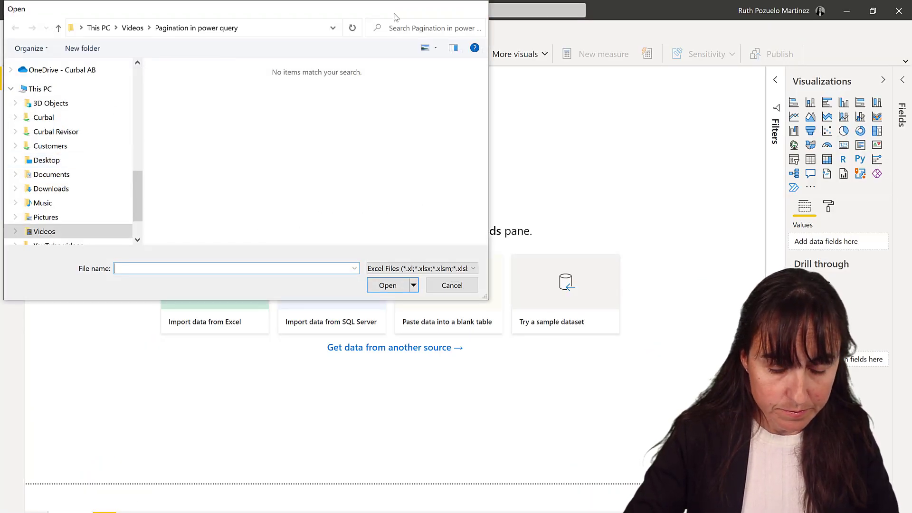
key("Escape")
left_click(125, 54)
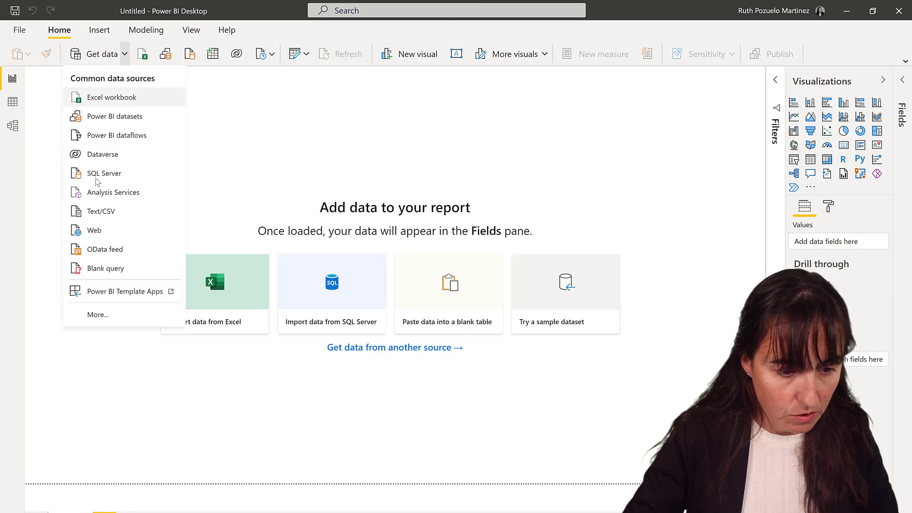
left_click(95, 230)
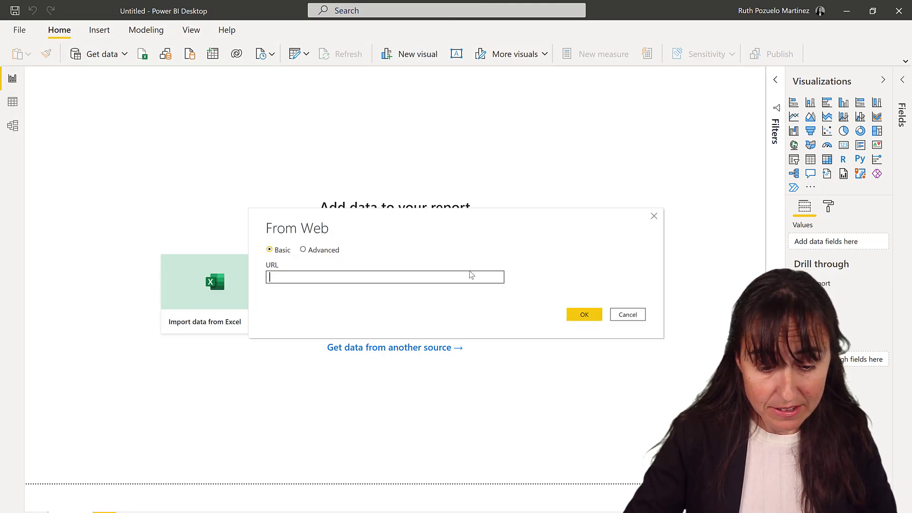
key("ctrl+v")
key("Return")
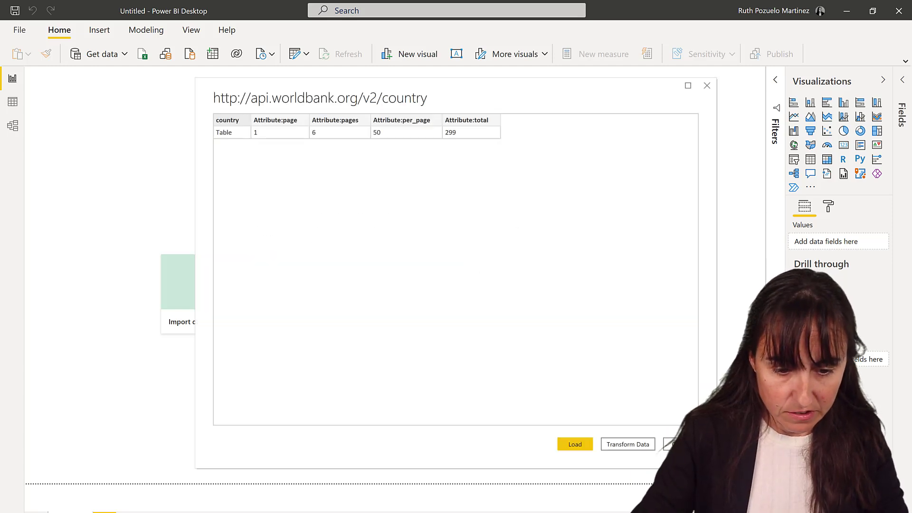
Step: Transform the country data and inspect its page 1, pages 6, per_page 50, total 299 columns
left_click(633, 447)
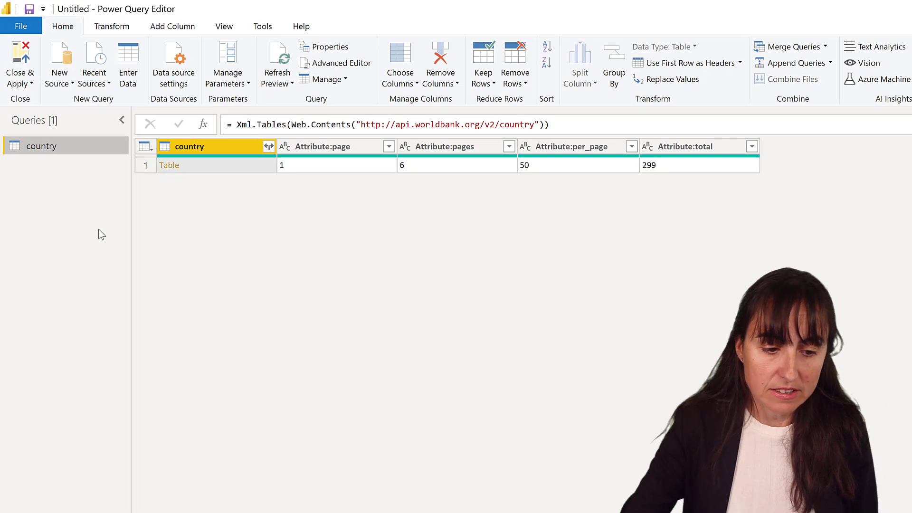
left_click(233, 168)
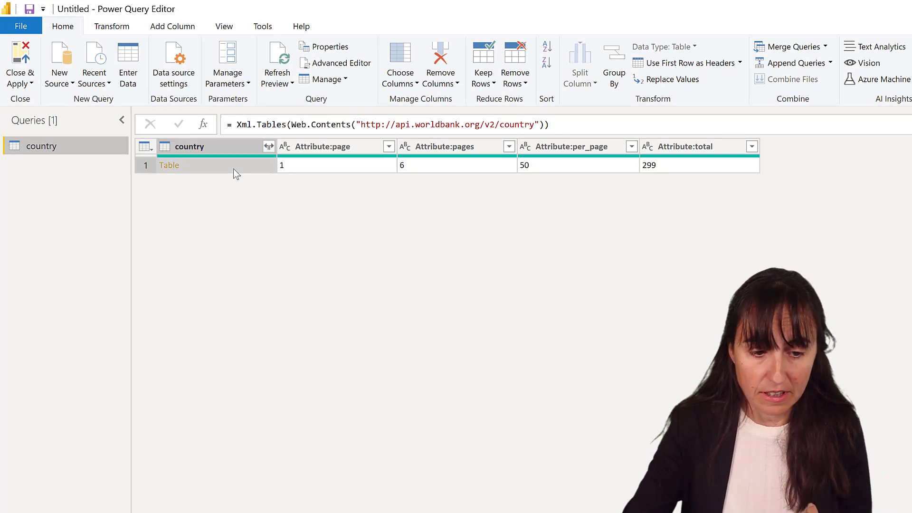
left_click(332, 164)
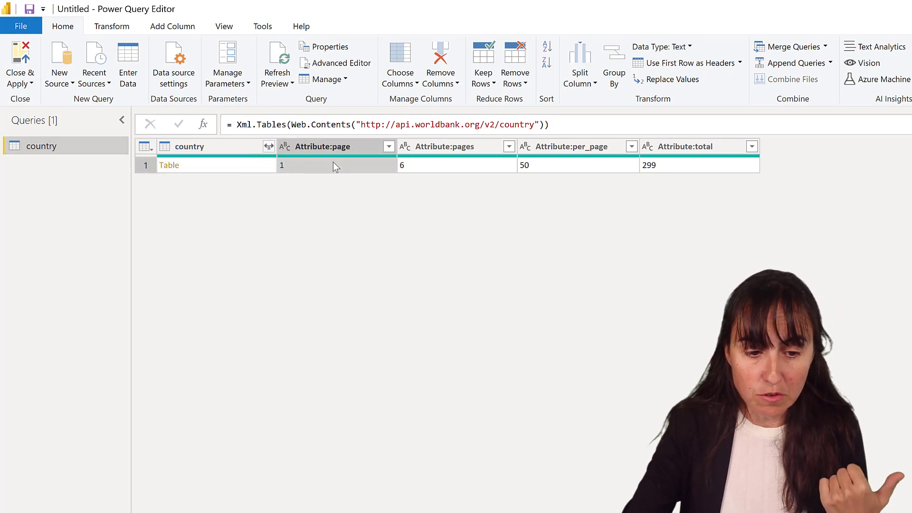
left_click(477, 164)
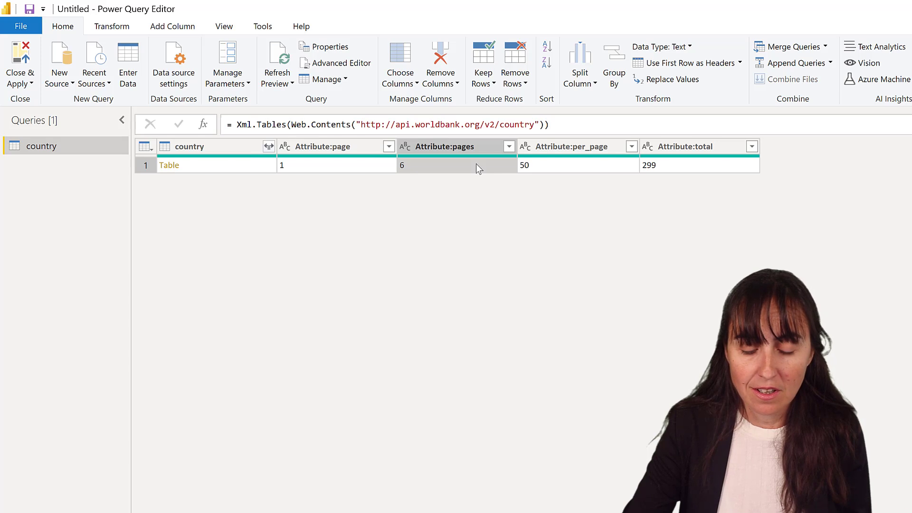
left_click(561, 164)
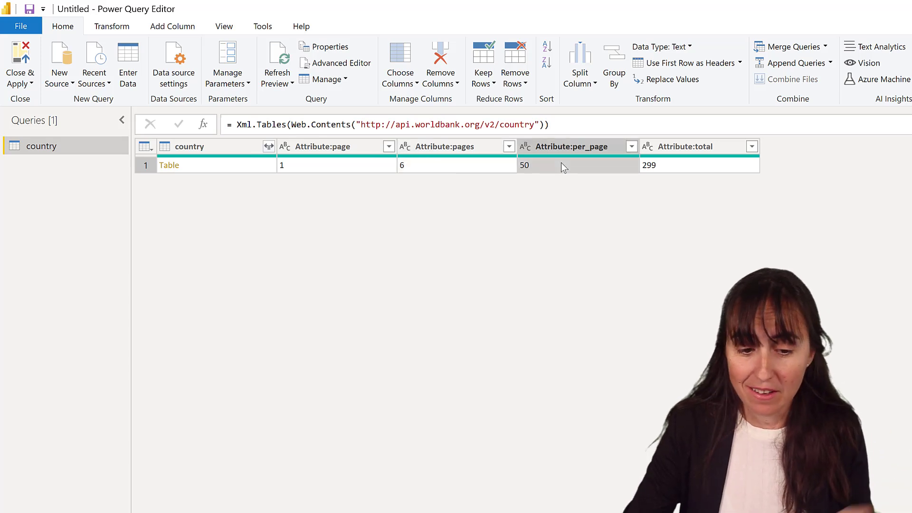
left_click(695, 167)
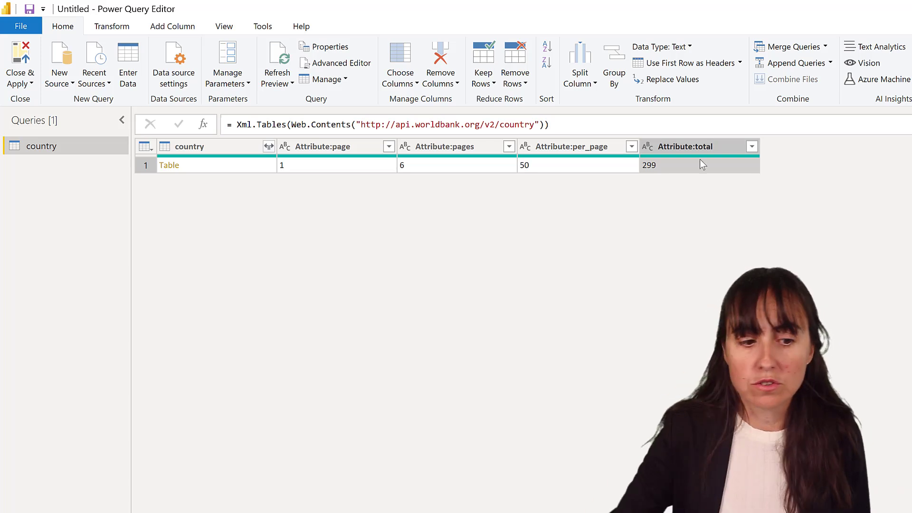
Step: Create a blank query with the list formula ={1..6}
left_click(55, 83)
left_click(313, 105)
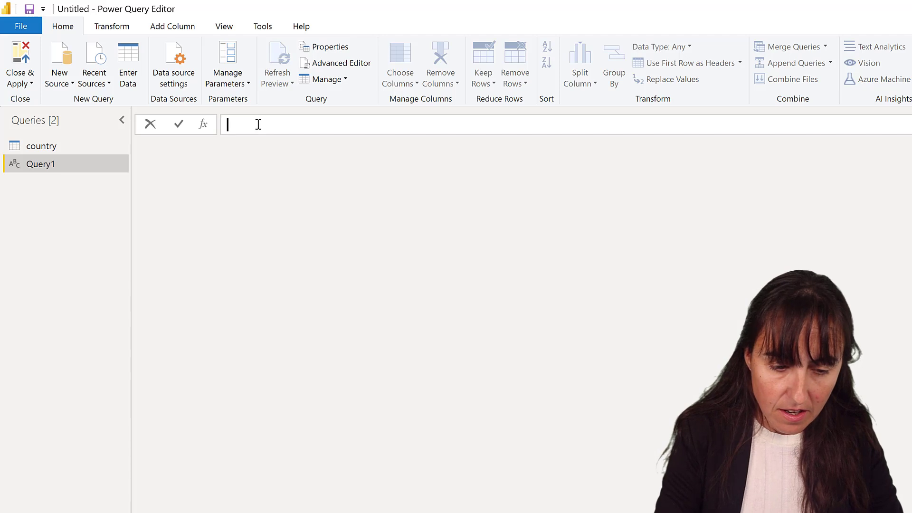
type("=")
type("[]")
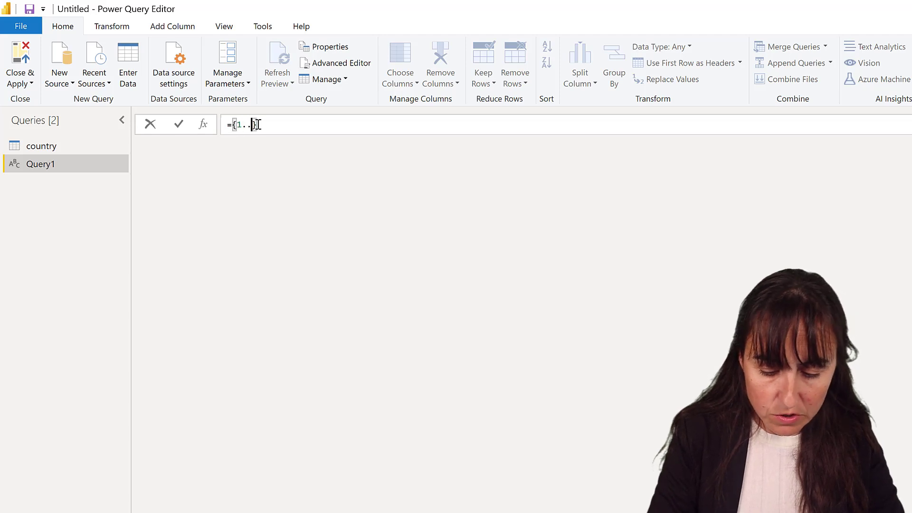
key("Return")
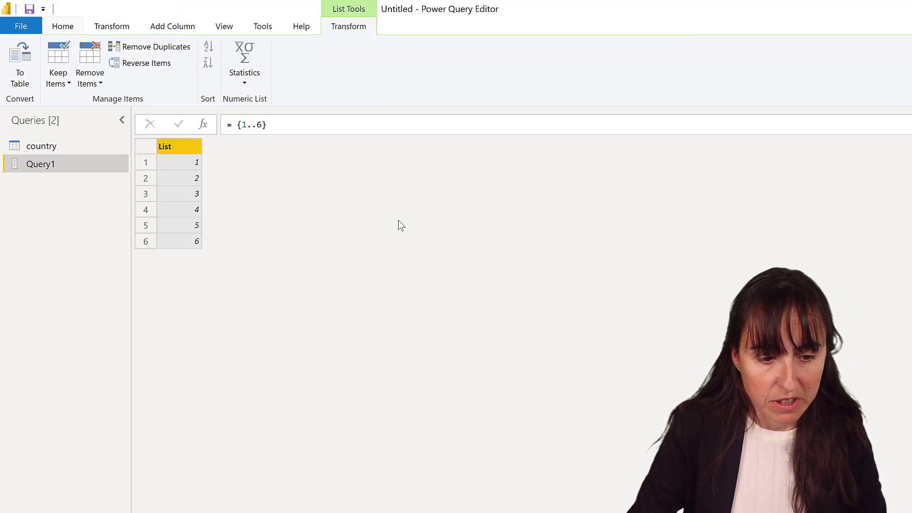
Step: Convert the list to a table and set Column1's data type to Text
left_click(29, 66)
key("Return")
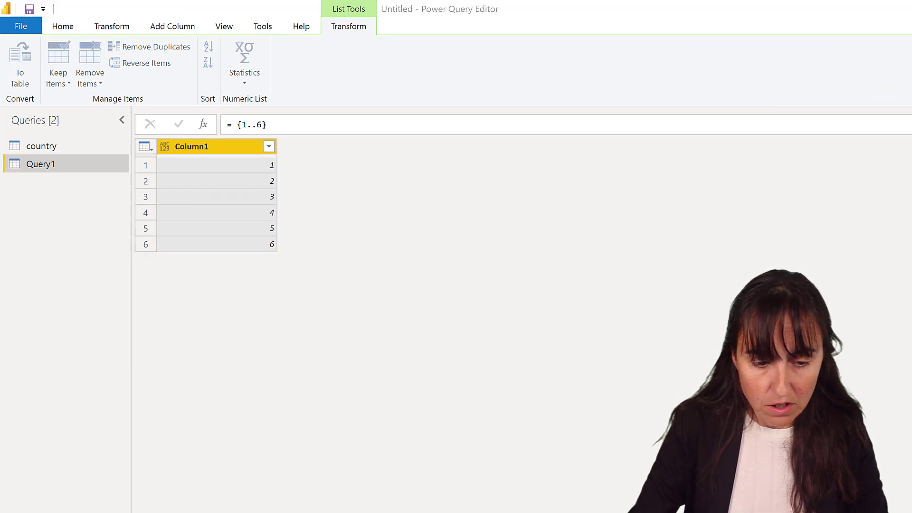
left_click(163, 146)
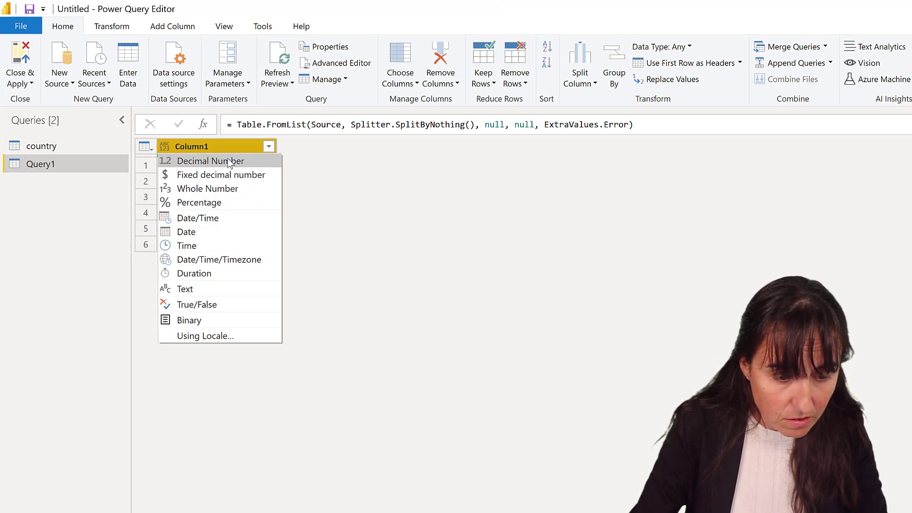
left_click(223, 289)
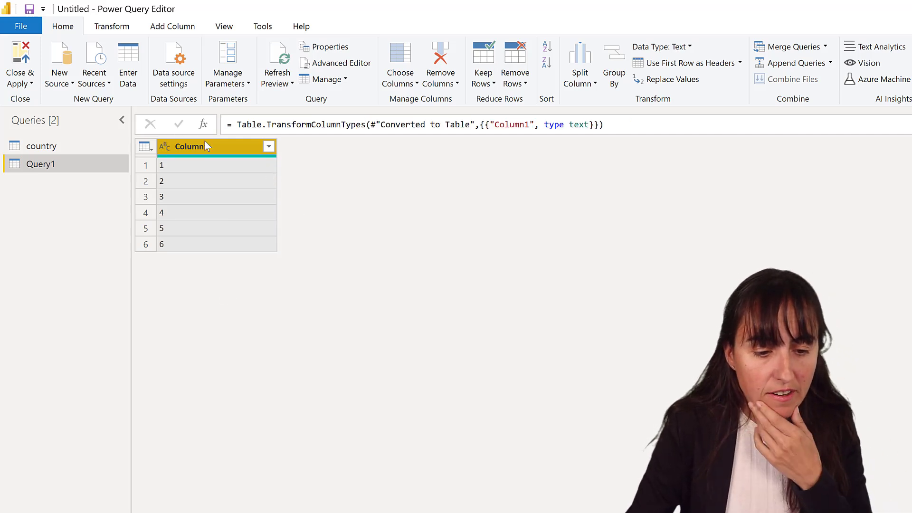
Step: Copy the country query's Xml.Tables(Web.Contents(...)) formula and paste it into a Query1 custom column
left_click(172, 26)
left_click(63, 146)
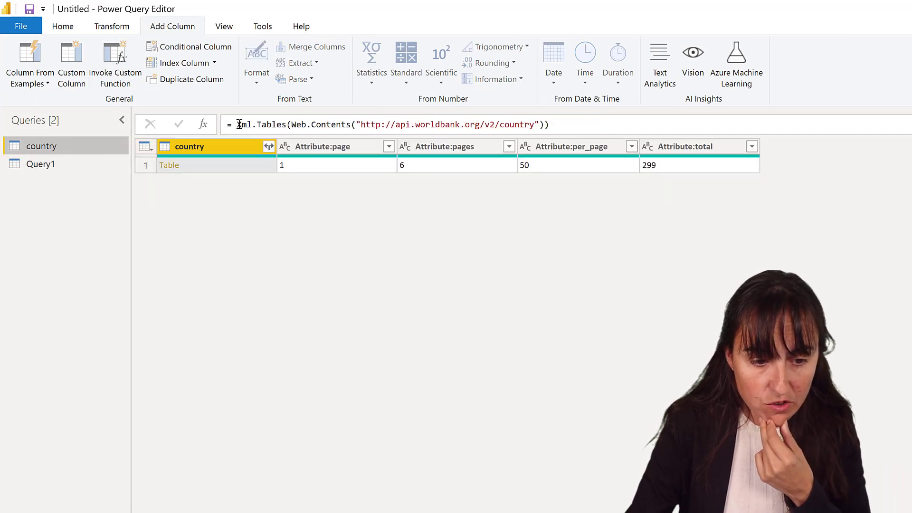
left_click_drag(236, 124, 576, 122)
key("ctrl+c")
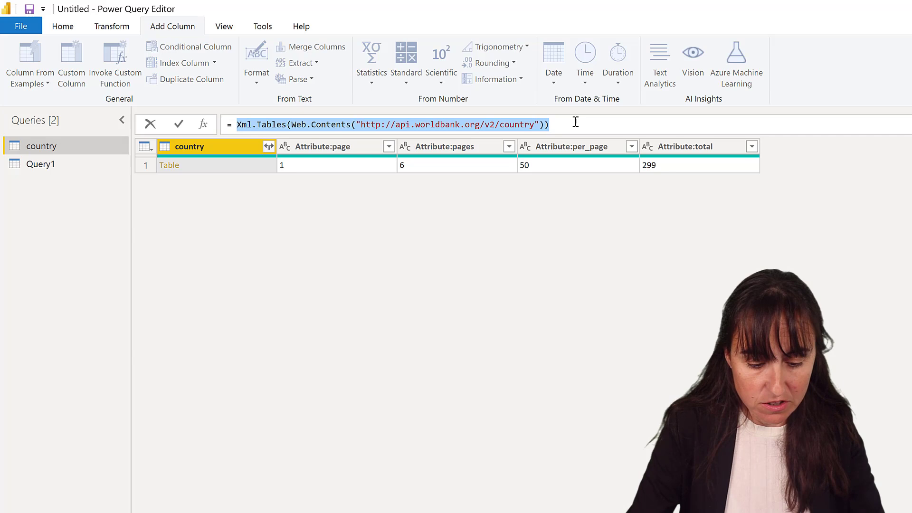
key("Escape")
left_click(62, 166)
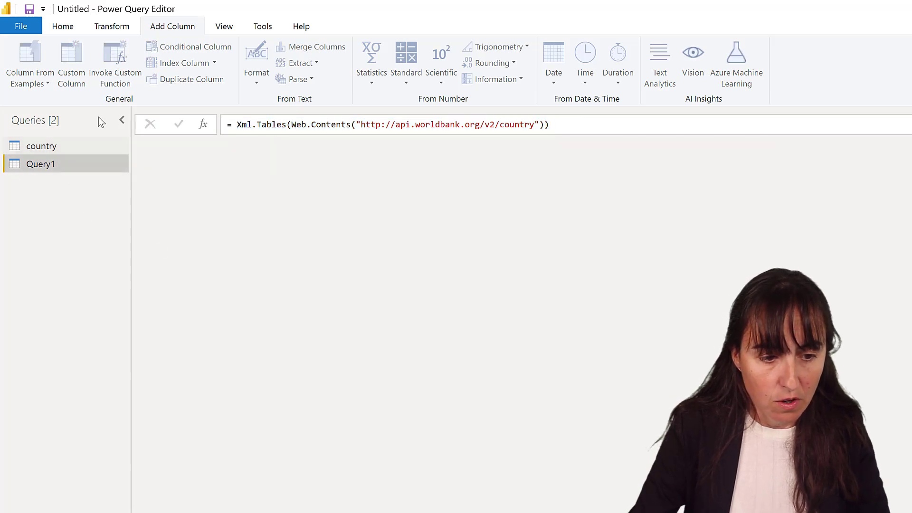
left_click(71, 61)
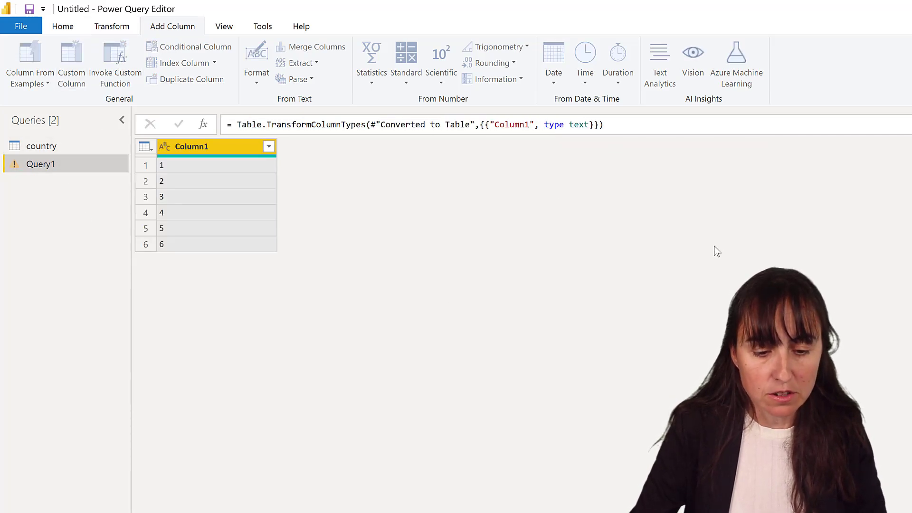
key("ctrl+v")
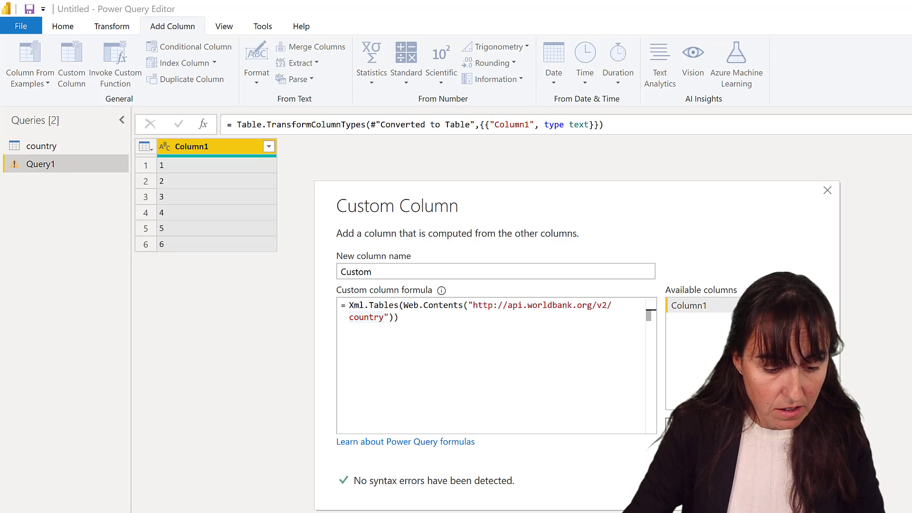
key("alt+Tab")
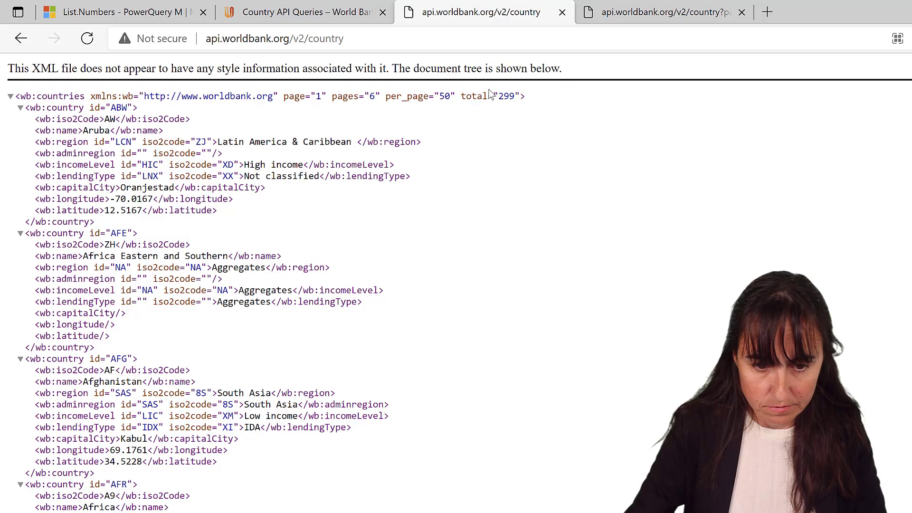
left_click(637, 19)
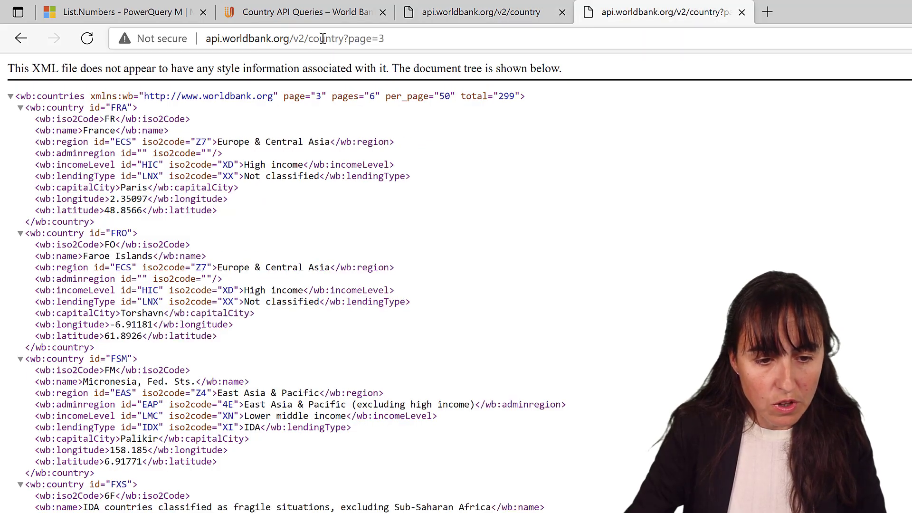
left_click(441, 43)
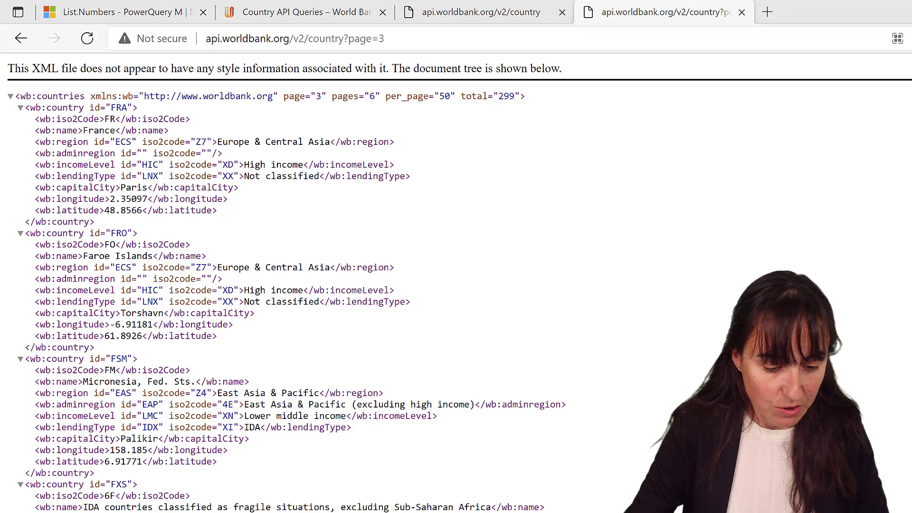
key("alt+Tab")
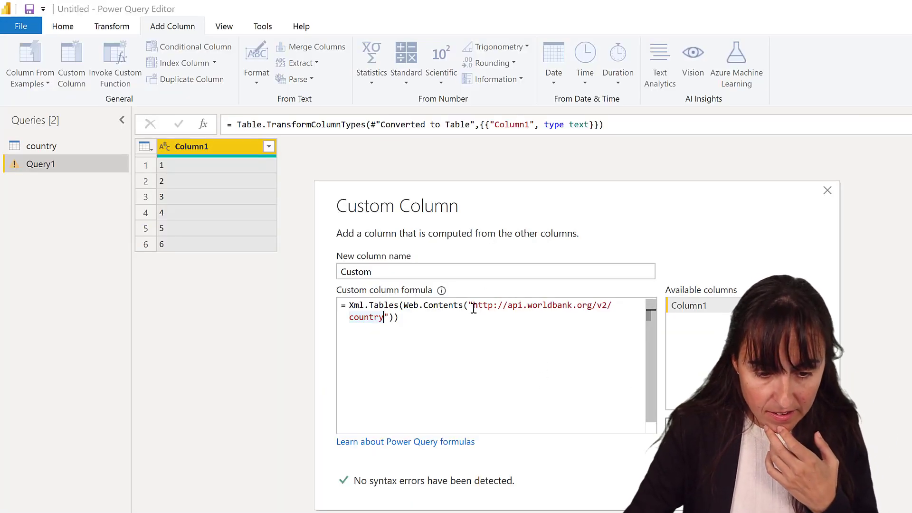
Step: Change the custom formula URL to country?page="&[Column1] and add the column, giving one table per page
left_click_drag(474, 305, 399, 316)
left_click(385, 317)
type("?page=3")
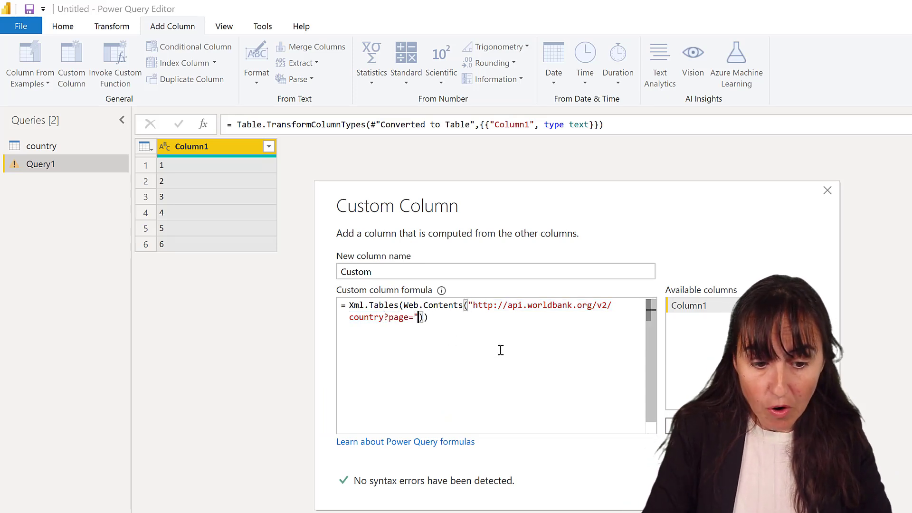
key("BackSpace")
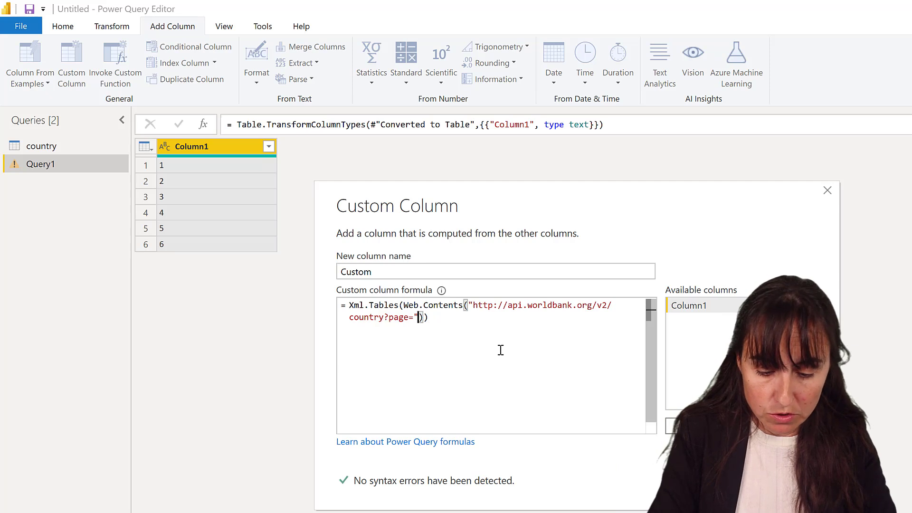
type("&")
double_click(688, 306)
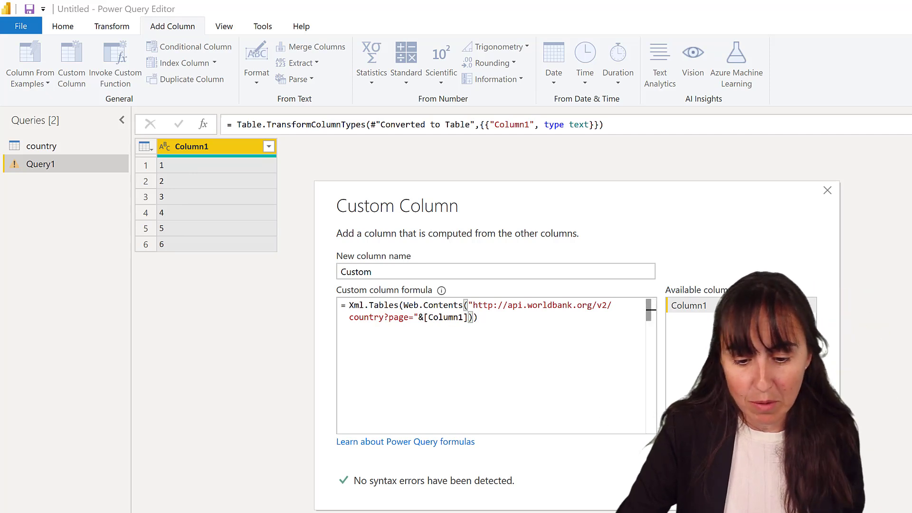
key("Return")
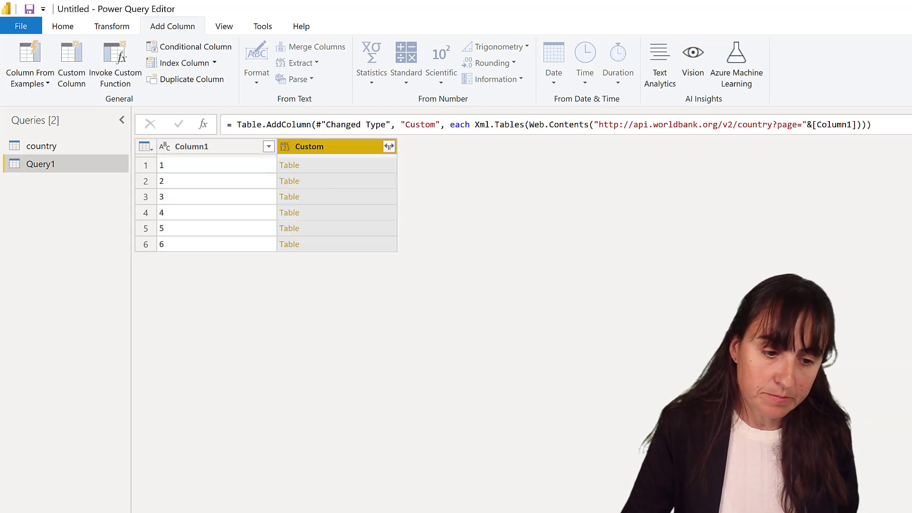
left_click(390, 146)
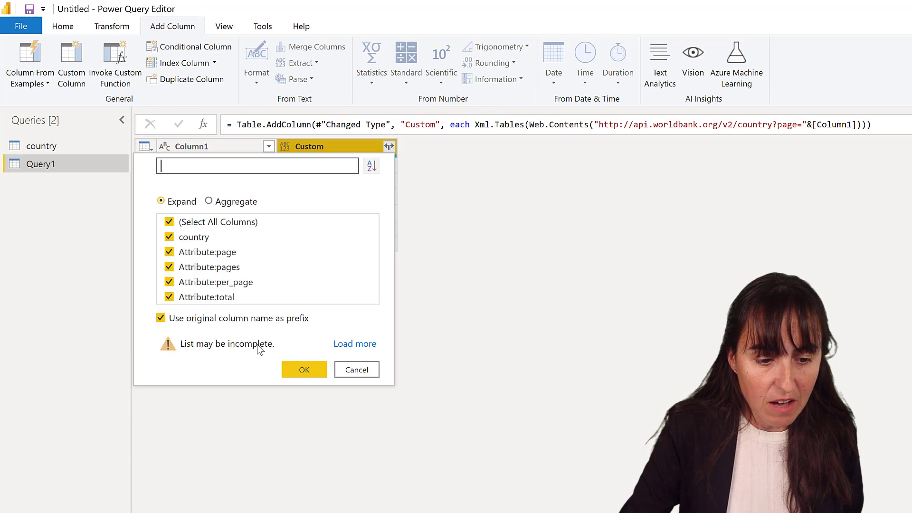
Step: Expand Custom without prefixes, expand country, and keep only the iso2Code and name columns
left_click(280, 317)
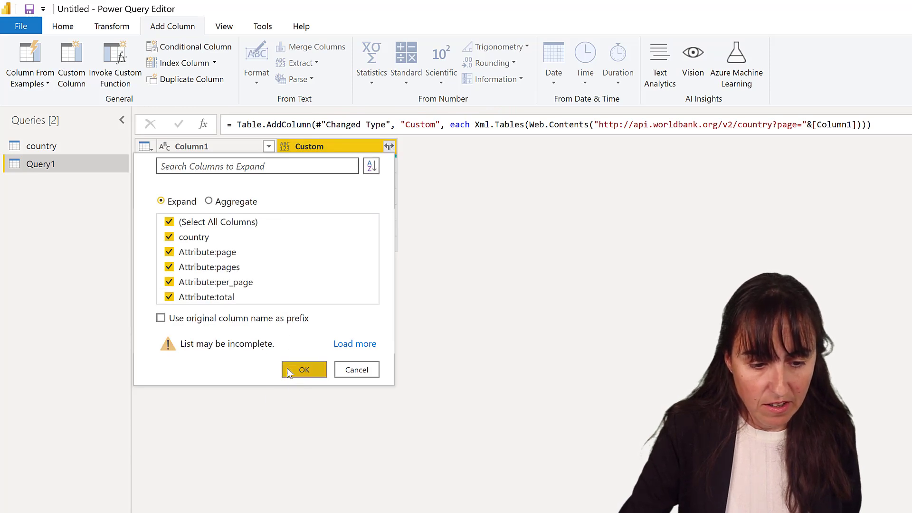
left_click(288, 369)
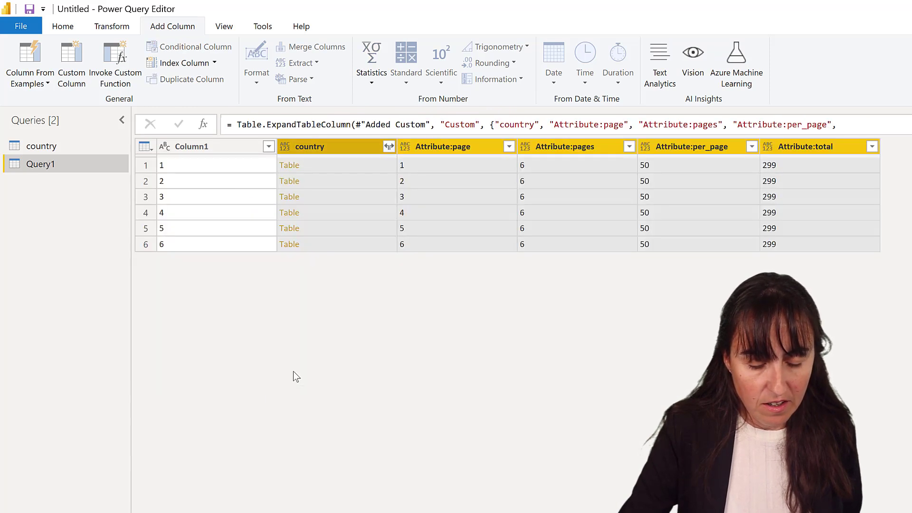
left_click(390, 147)
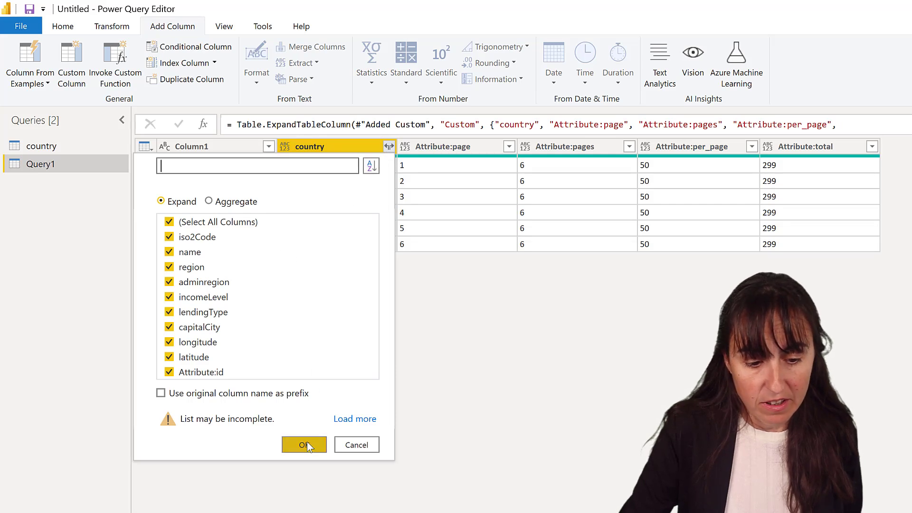
left_click(304, 445)
scroll(456, 397, "down", 6)
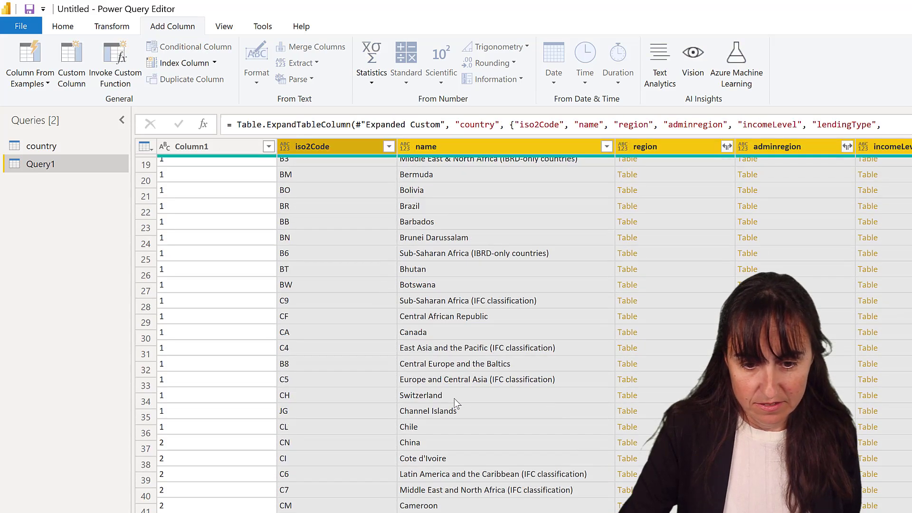
scroll(406, 207, "up", 6)
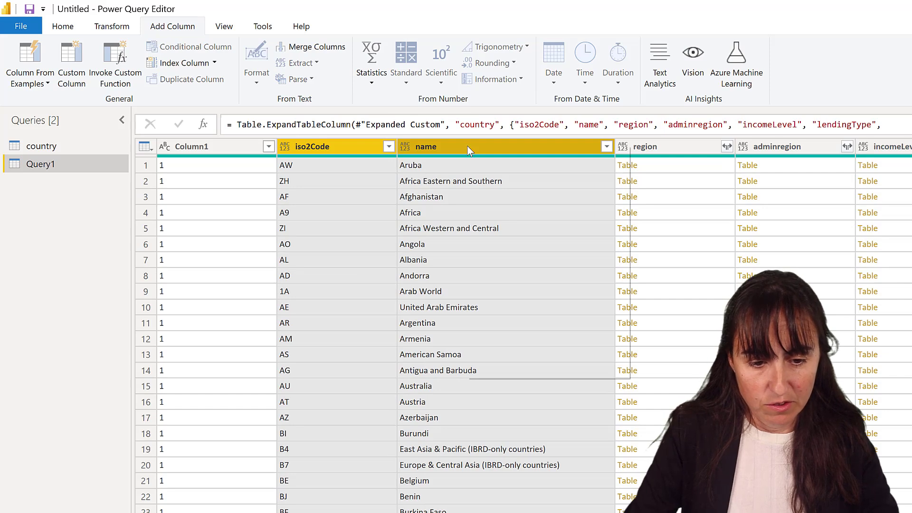
right_click(467, 146)
left_click(494, 184)
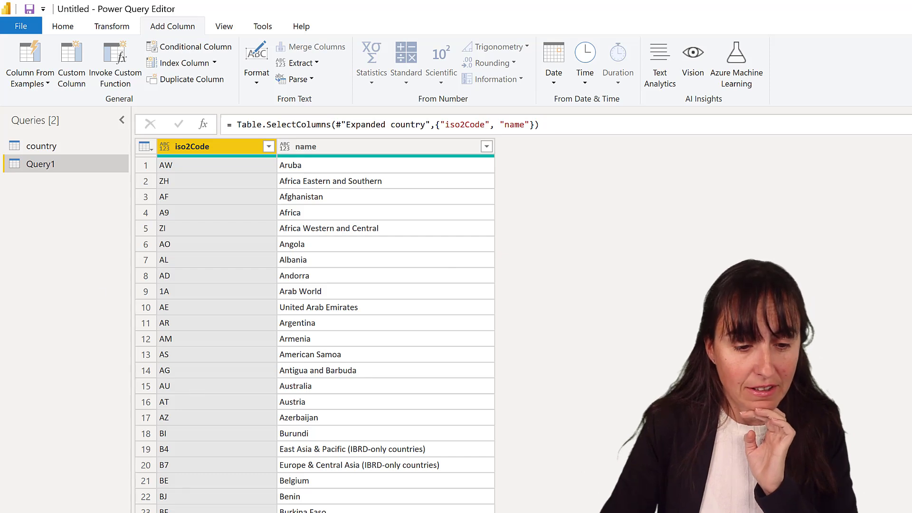
Step: Drill the country query down to its Attribute:pages value, returning the page count 6
left_click(87, 150)
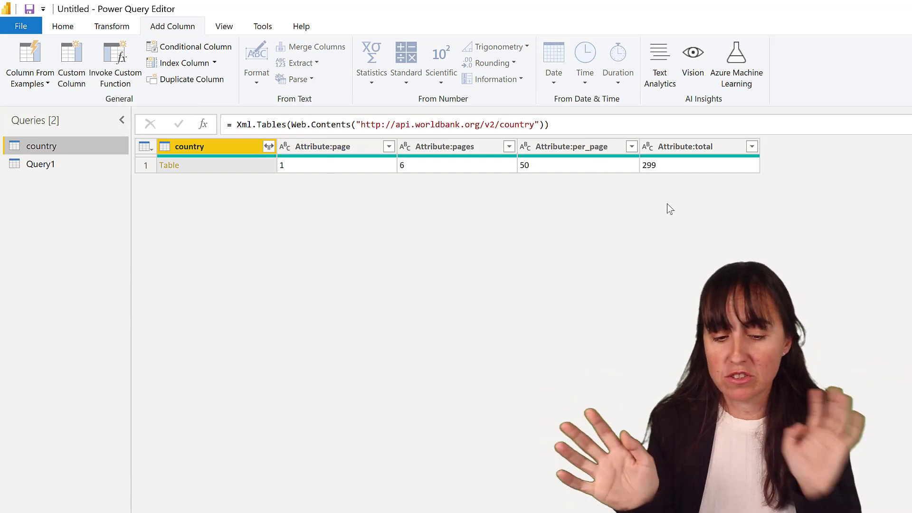
left_click(456, 168)
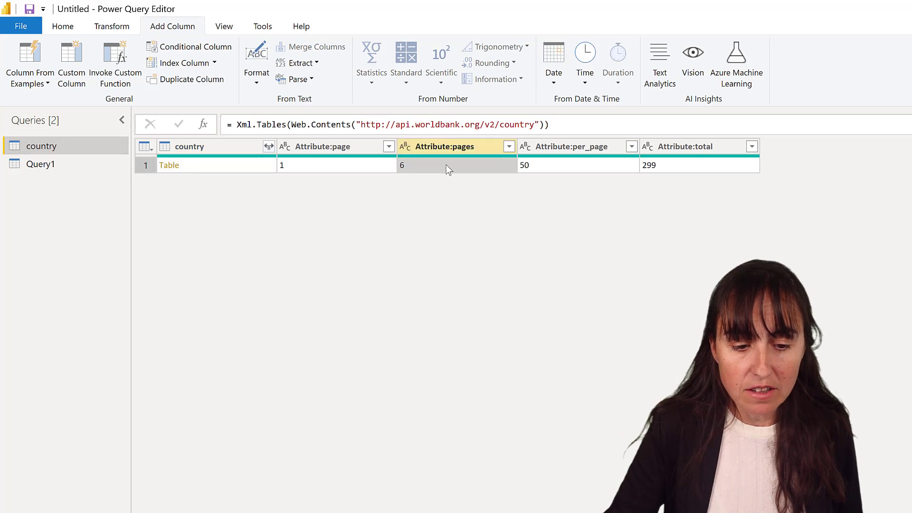
right_click(463, 164)
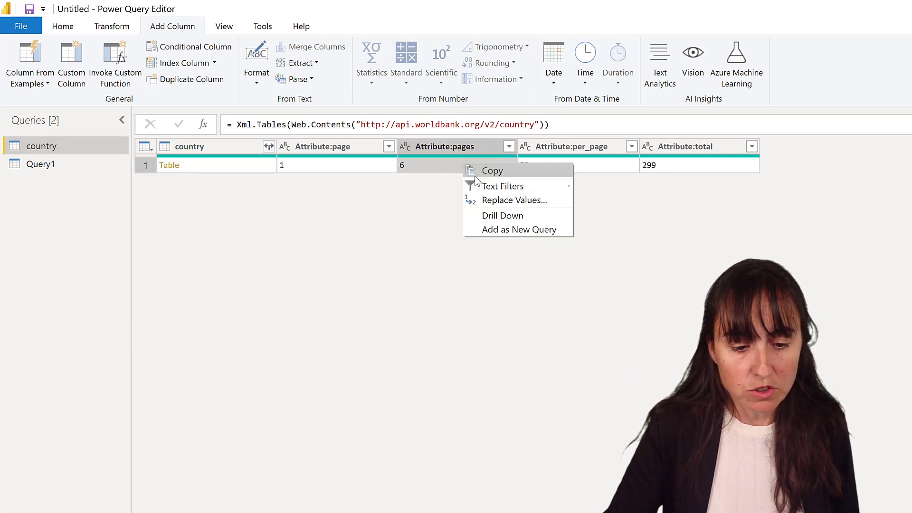
left_click(504, 218)
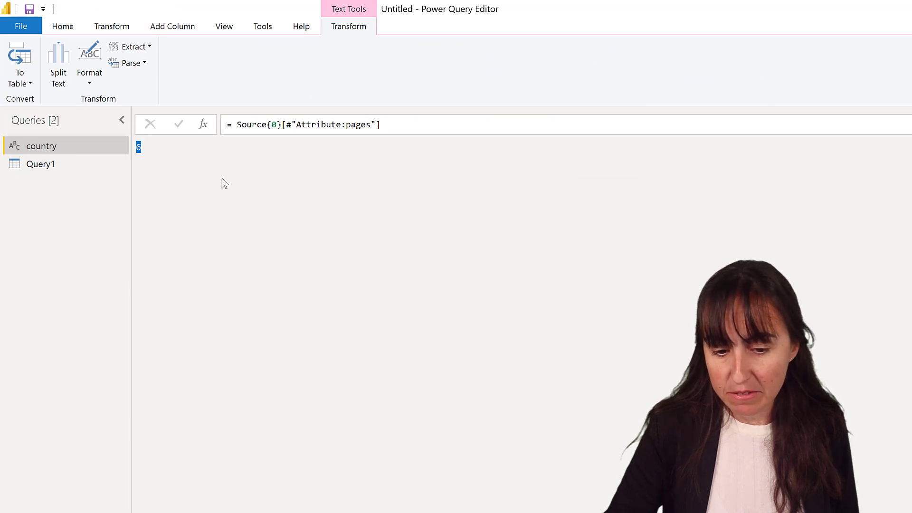
left_click(148, 152)
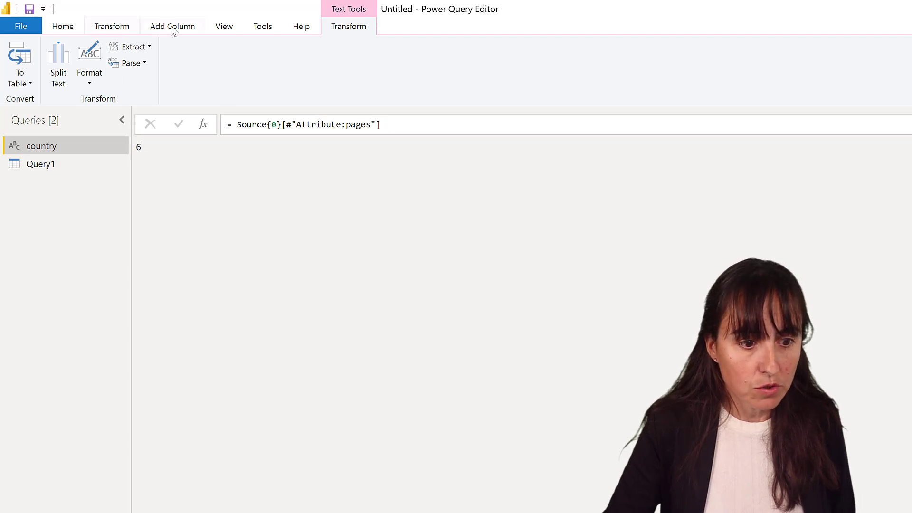
Step: Rename the country query's Attribute:pages step to totalPages in the Advanced Editor
right_click(60, 149)
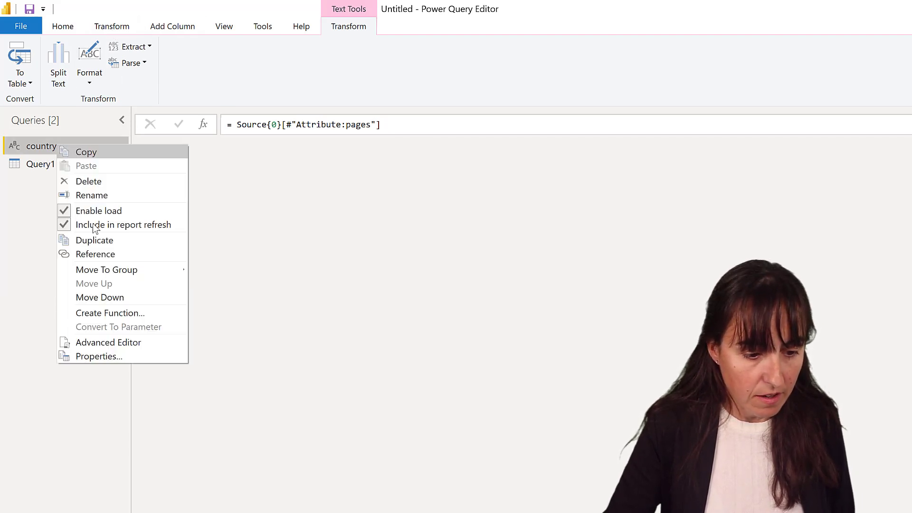
left_click(142, 341)
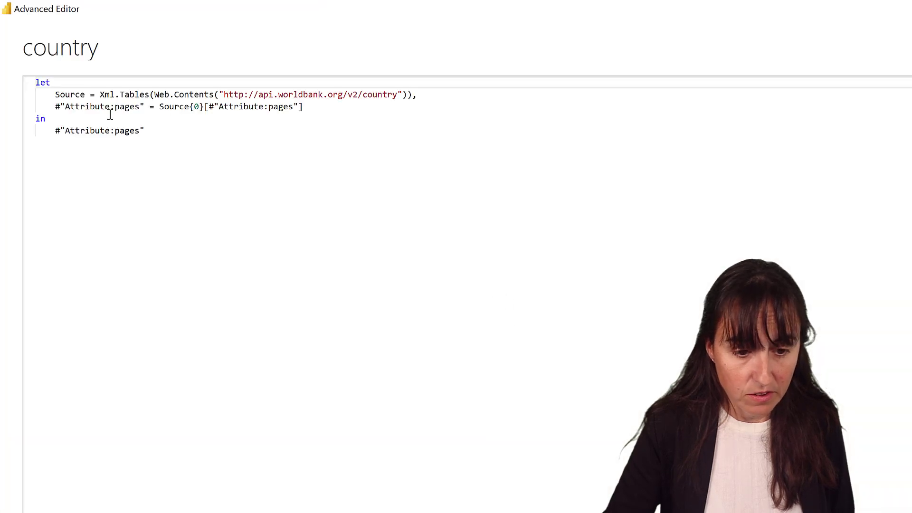
left_click_drag(146, 107, 67, 109)
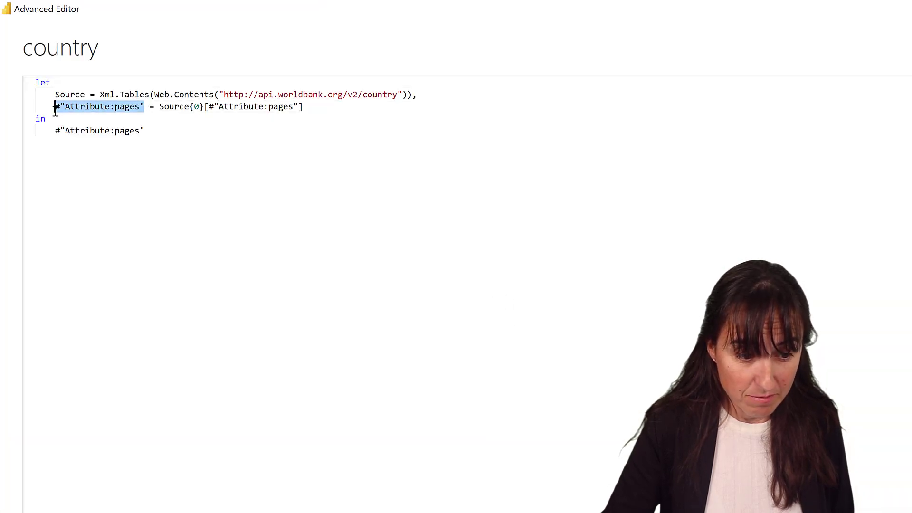
type("total")
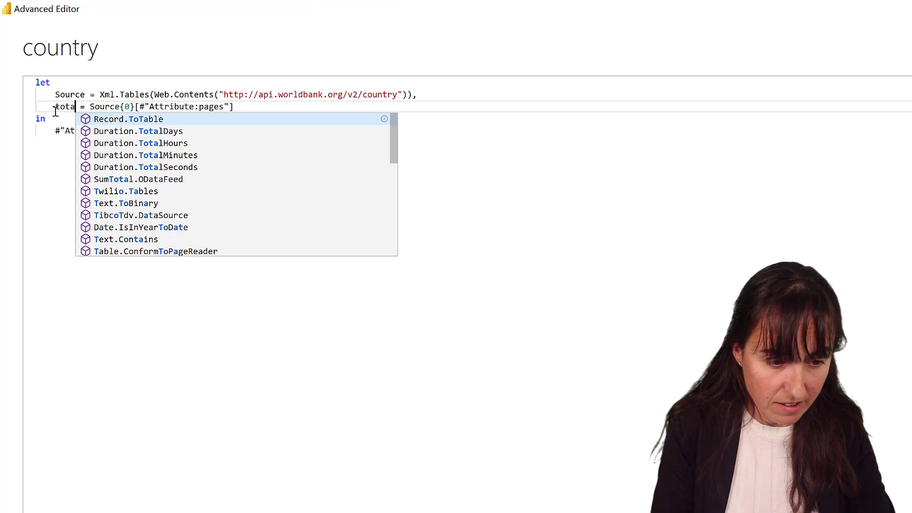
type("Pages")
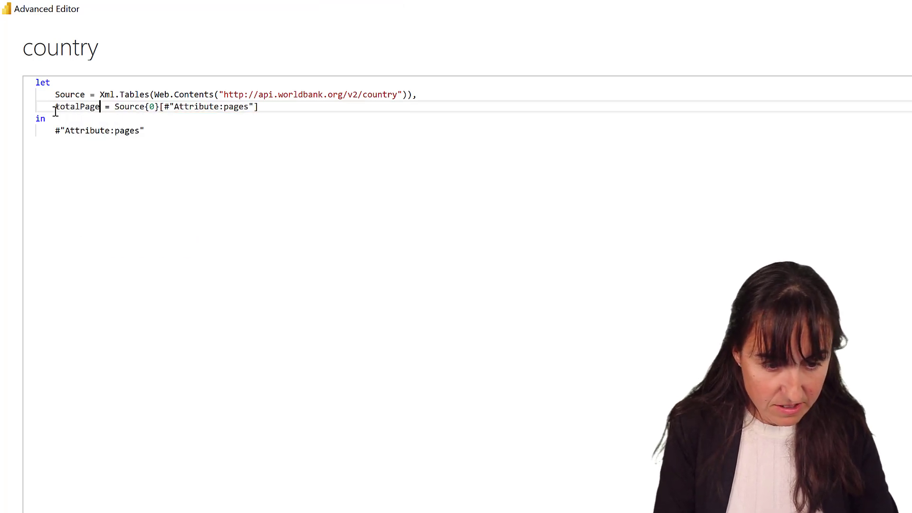
key("ctrl+End")
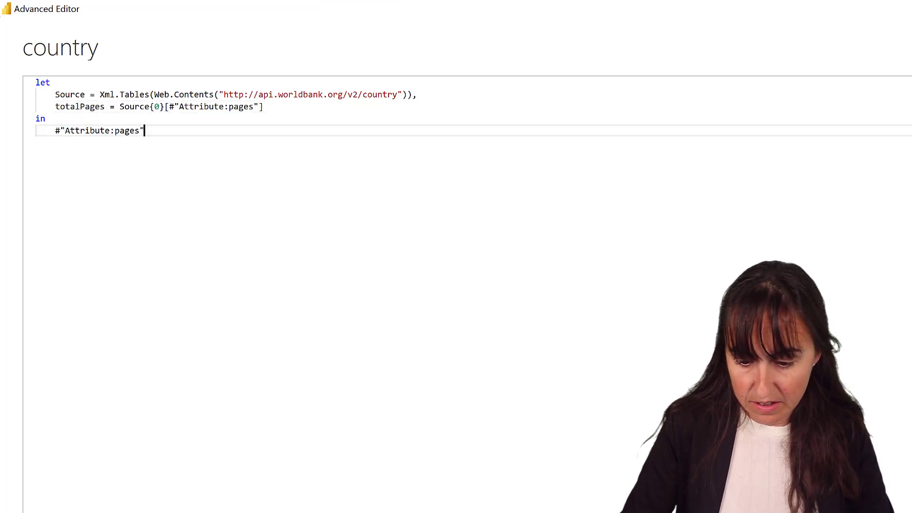
left_click(422, 267)
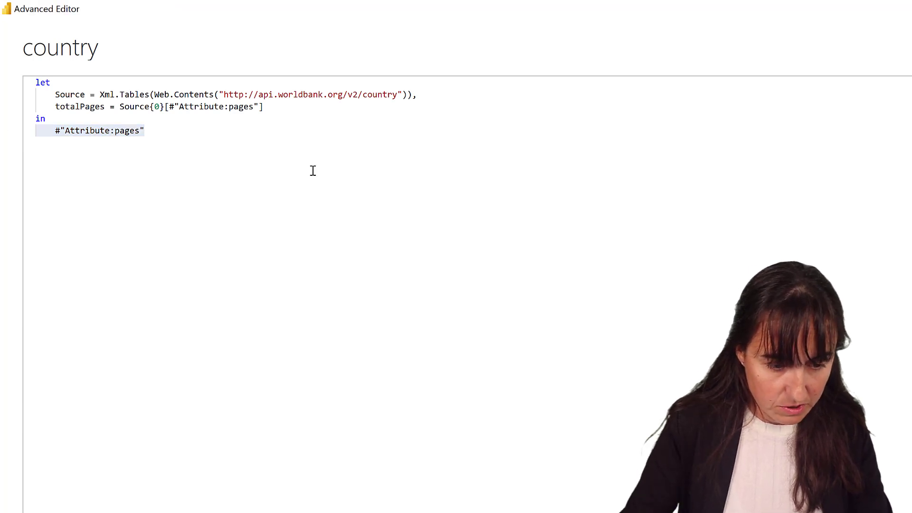
Step: Change the query's in clause to return totalPages, still showing 6
left_click_drag(179, 129, 57, 127)
key("BackSpace")
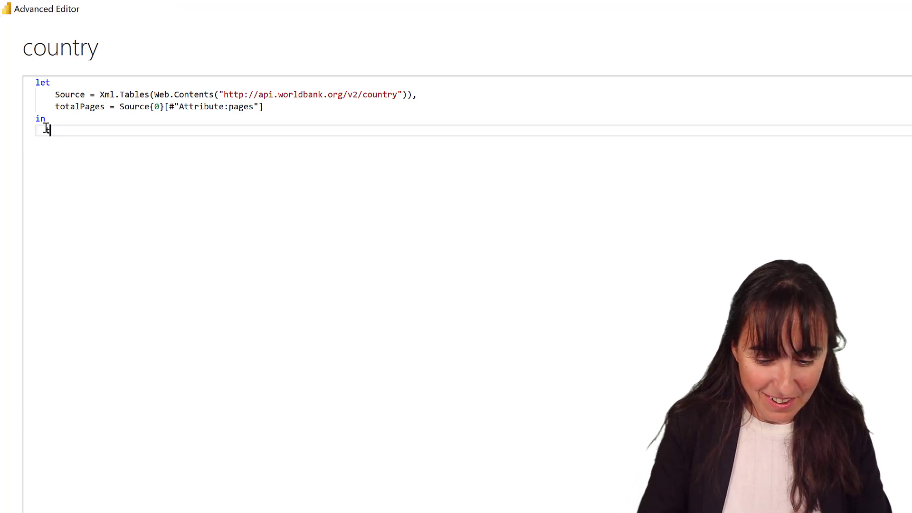
type("total")
key("Tab")
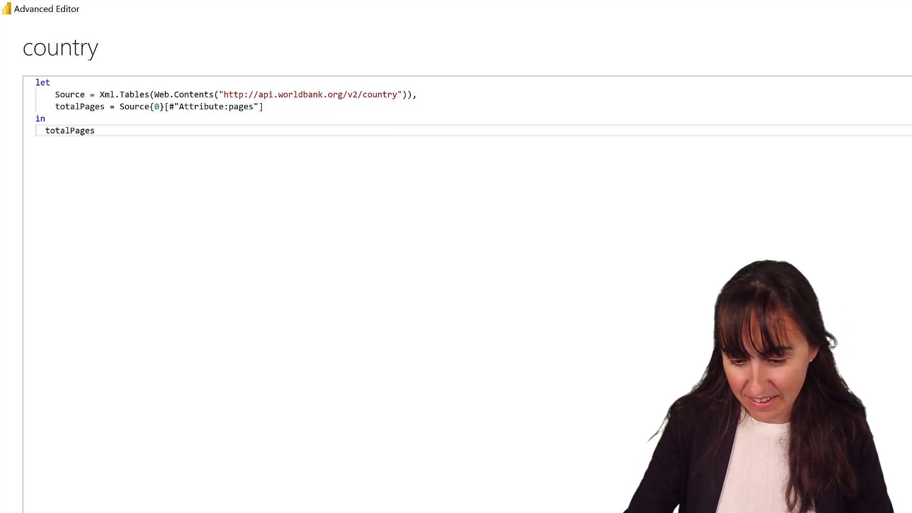
left_click(836, 499)
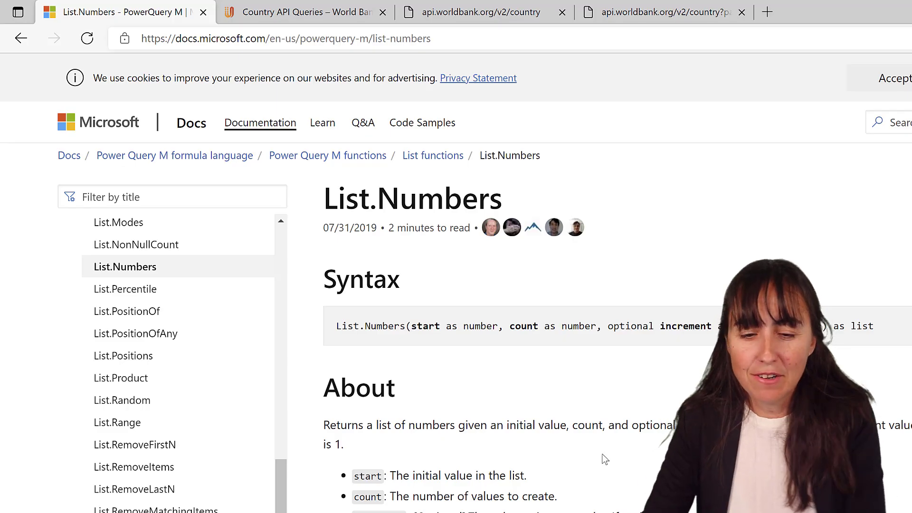
Step: Read the List.Numbers(1, 10) documentation example, then return to the Power Query Editor
scroll(567, 494, "down", 9)
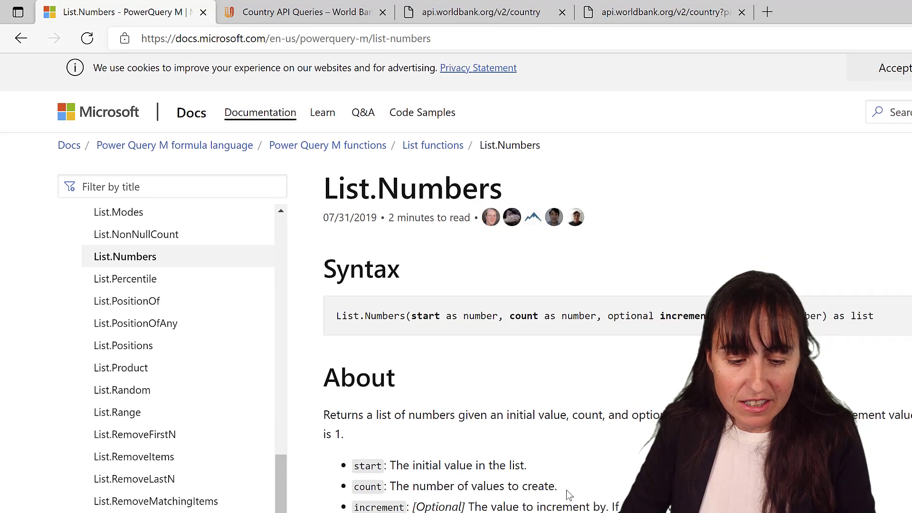
scroll(569, 491, "up", 3)
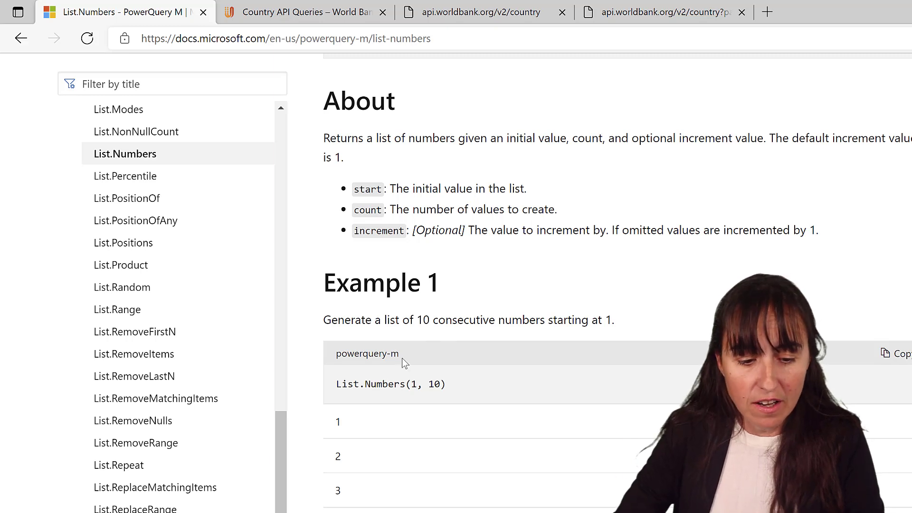
scroll(470, 401, "down", 8)
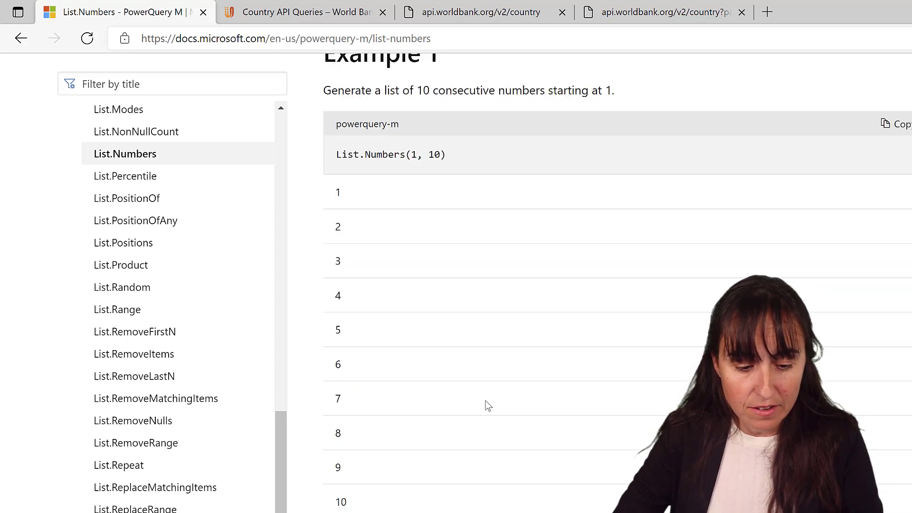
scroll(413, 159, "up", 4)
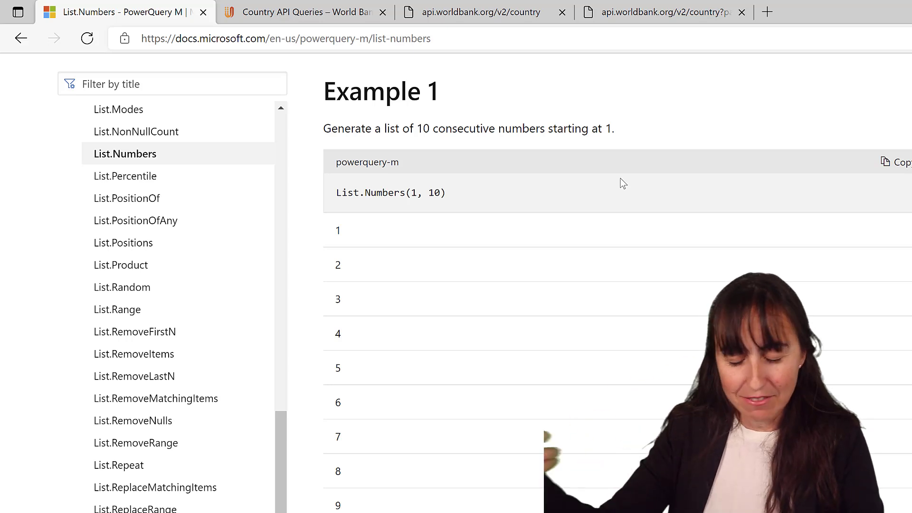
scroll(613, 281, "down", 1)
scroll(601, 288, "down", 2)
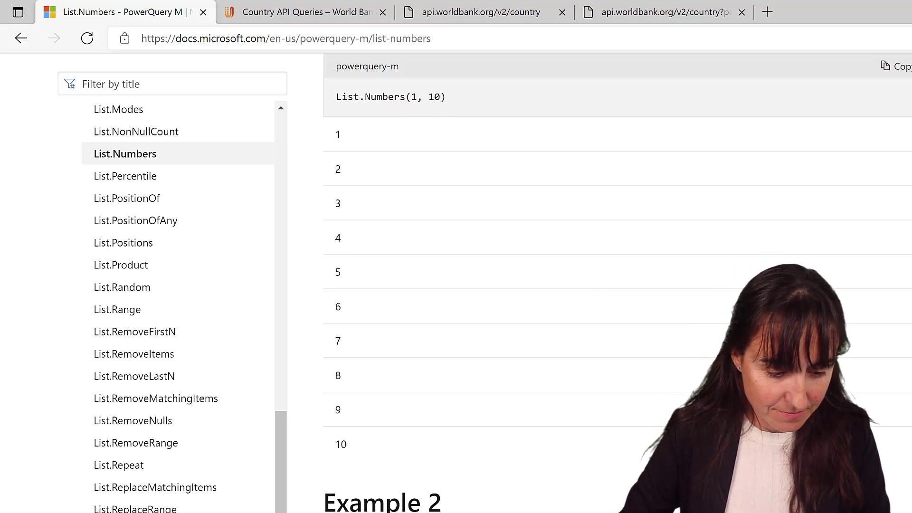
key("alt+Tab")
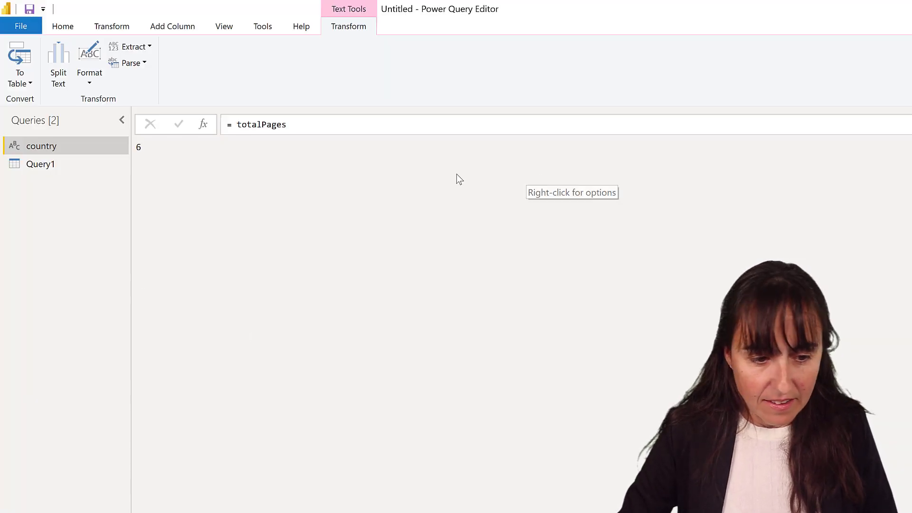
Step: Wrap the formula as List.Numbers(1,totalPages,1), which errors because "6" cannot convert to Number
double_click(239, 124)
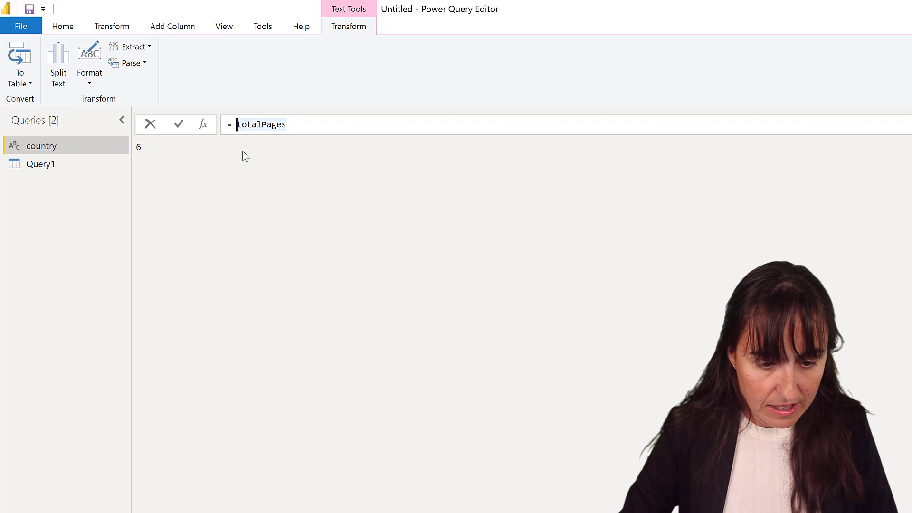
type("List.Num")
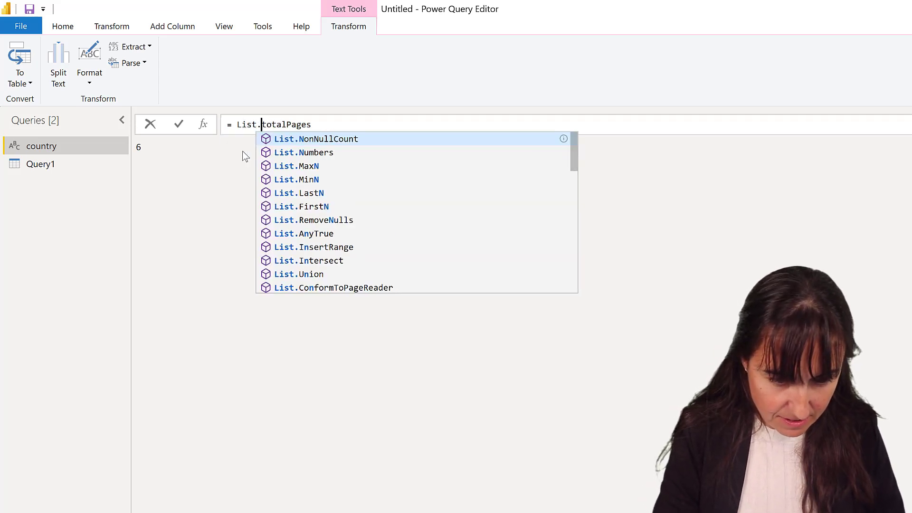
type("bers(")
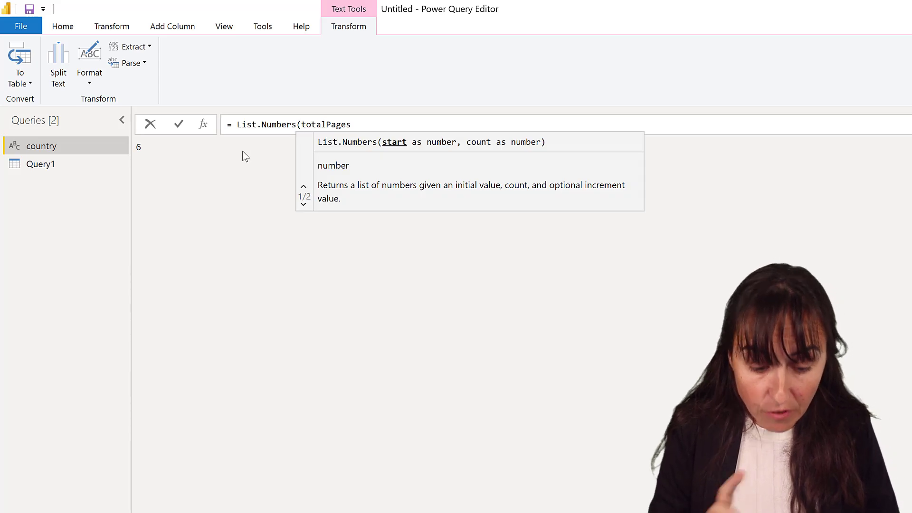
type("1,")
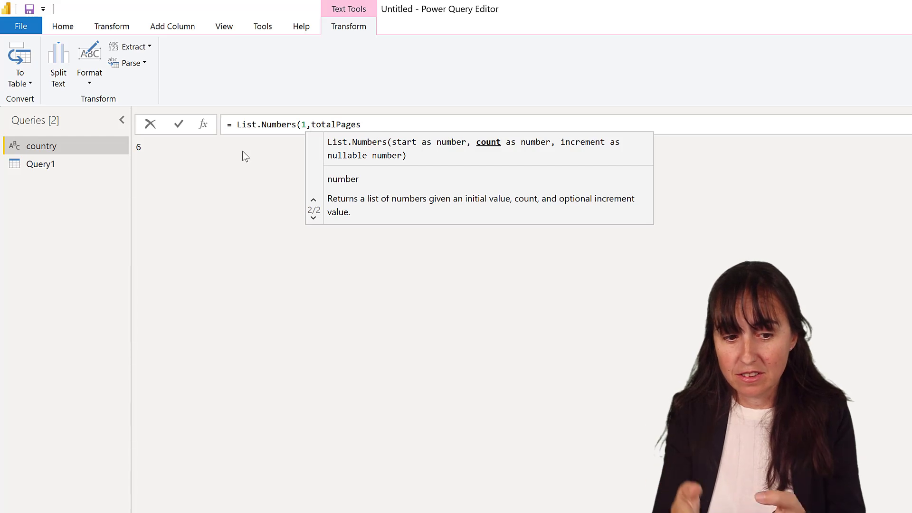
key("Right")
key("Right")
key("Right")
key("Right")
key("Right")
key("Right")
key("Right")
key("Right")
key("Right")
key("Right")
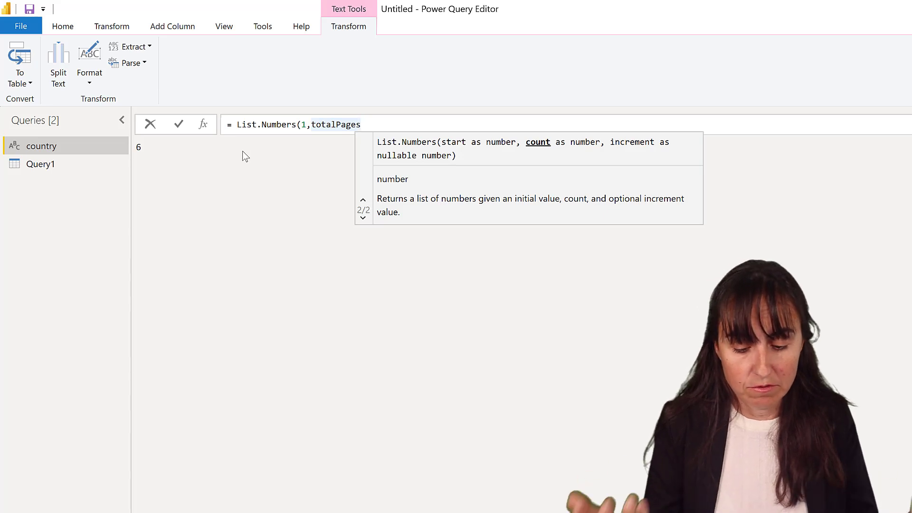
type(",1")
key("Escape")
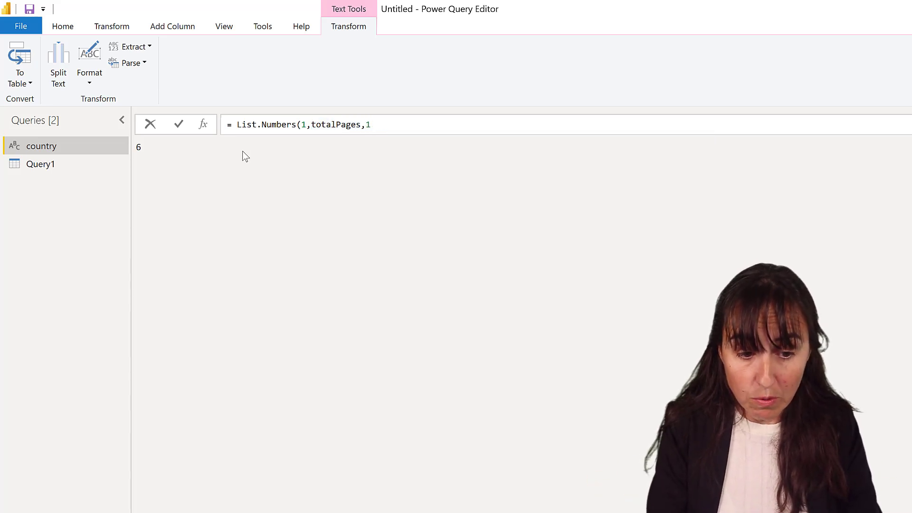
type(")")
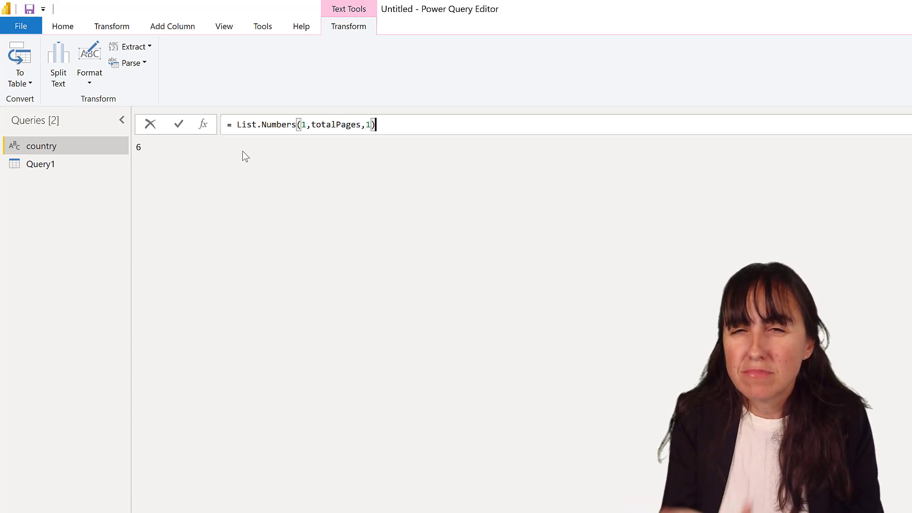
key("Return")
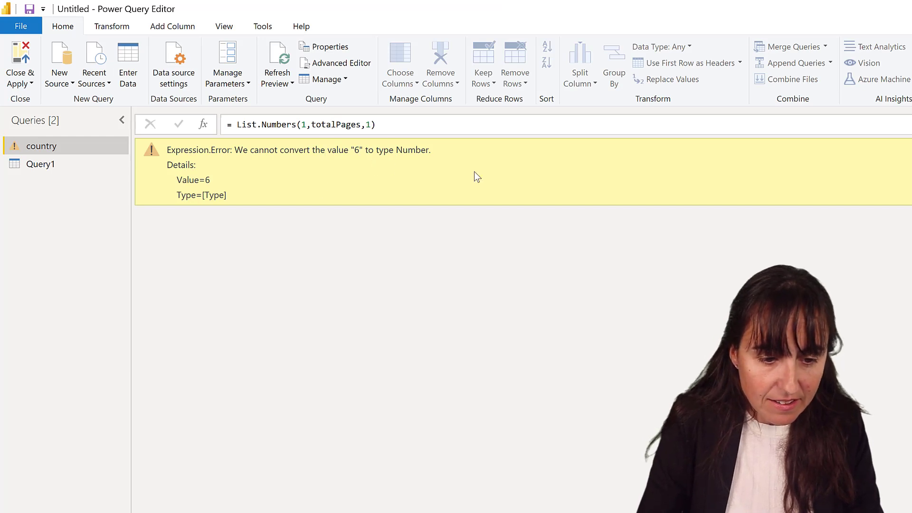
Step: Undo back to the source table and insert a Whole Number type step for Attribute:pages
key("ctrl+z")
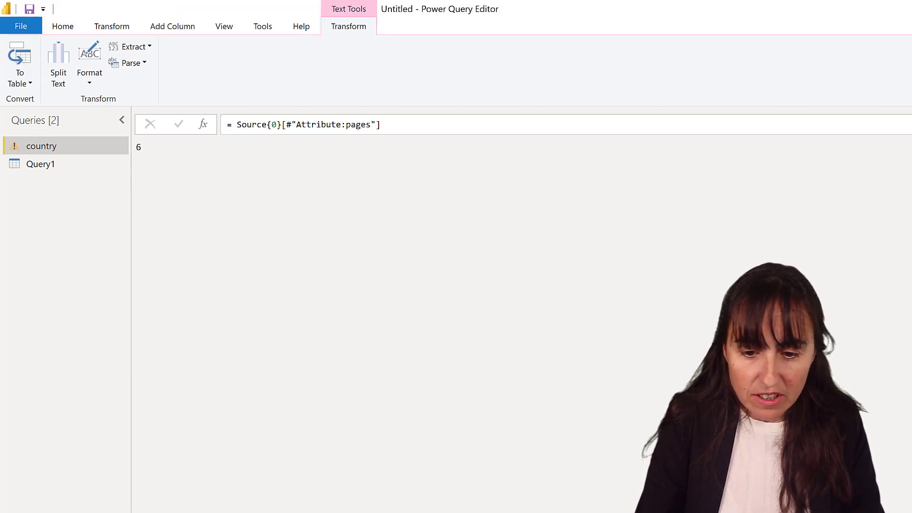
key("ctrl+z")
left_click(404, 151)
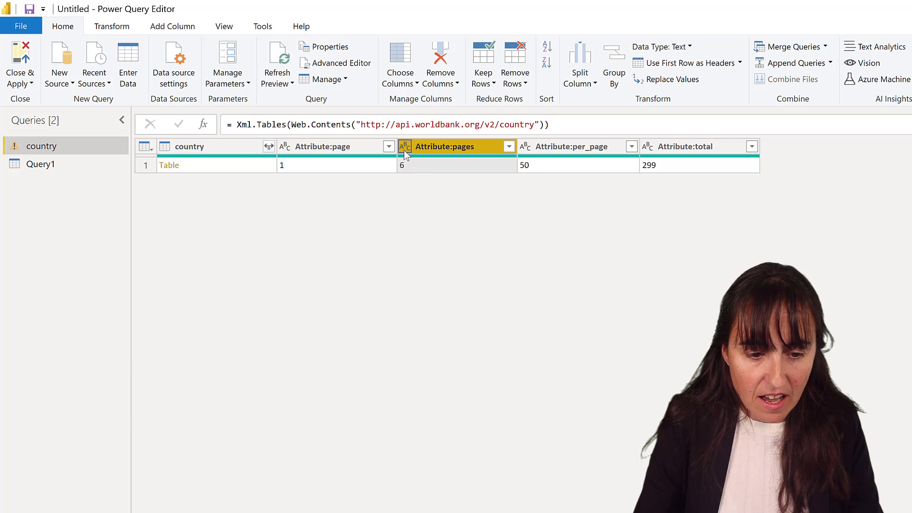
left_click(404, 151)
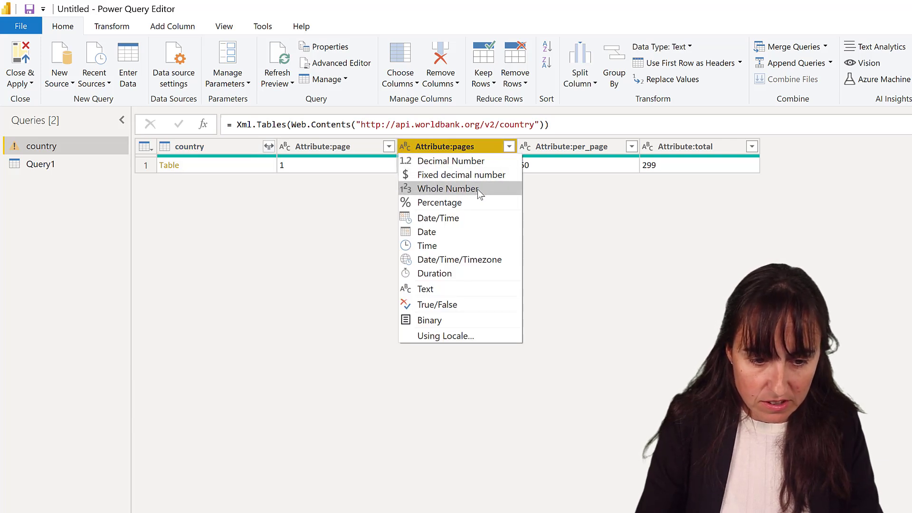
left_click(477, 189)
left_click(635, 380)
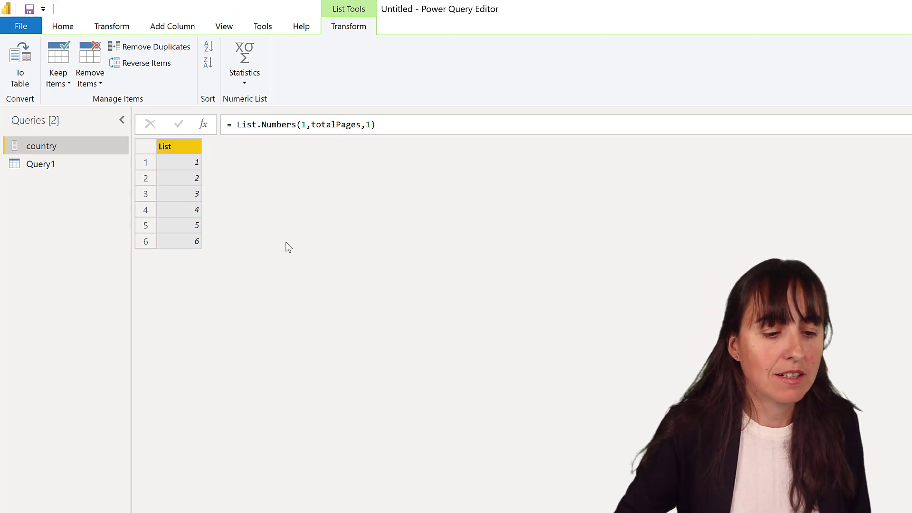
Step: Convert the page list to a table and add a Custom column fetching each page via Xml.Tables(Web.Contents)
left_click(25, 59)
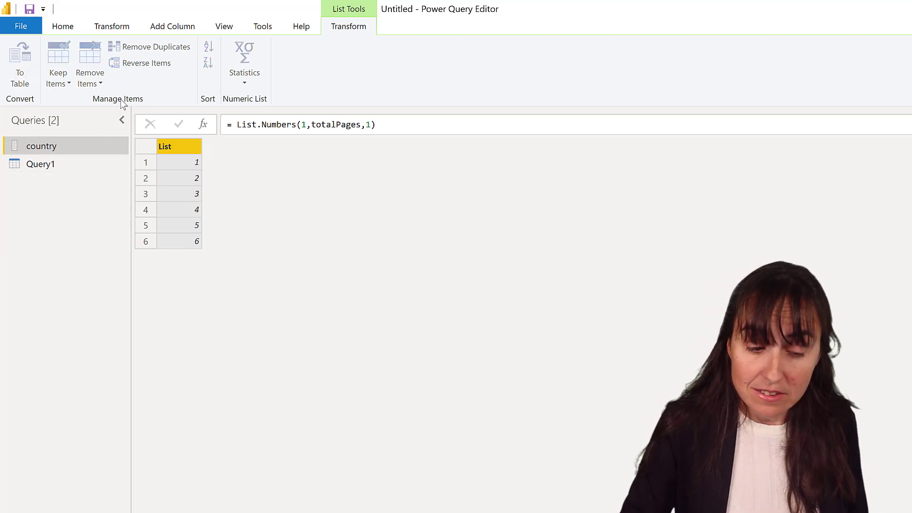
key("Return")
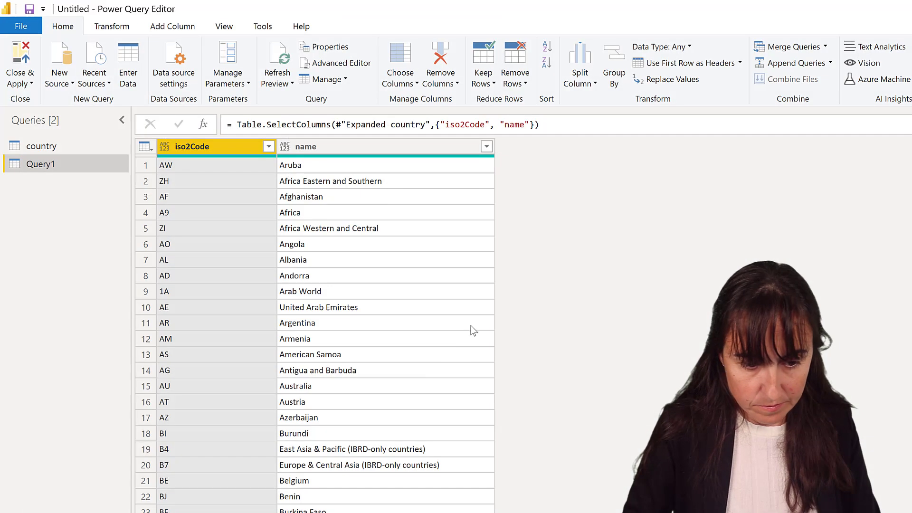
left_click(60, 143)
left_click(173, 26)
left_click(71, 61)
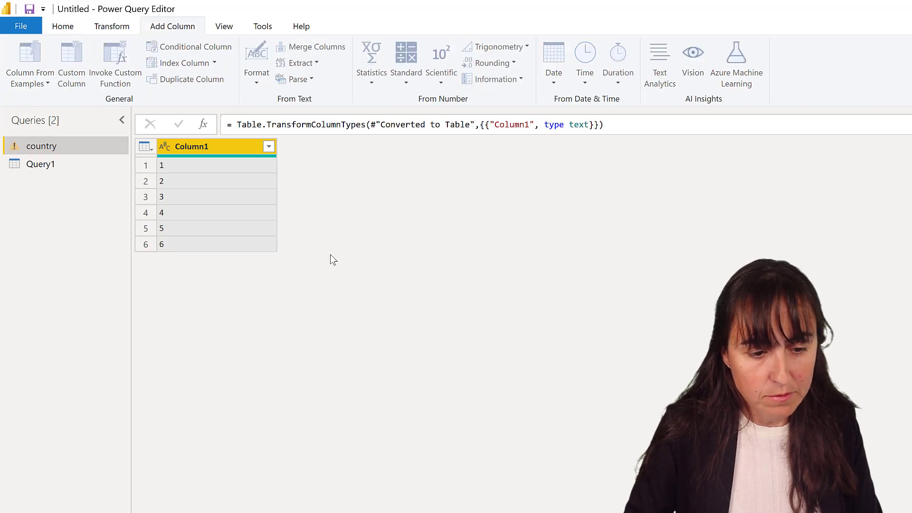
type("Xml.Tables(Web.Contents(\"http://api.worldbank.org/v2/country?page=\"&[Column1])))),")
key("BackSpace")
key("BackSpace")
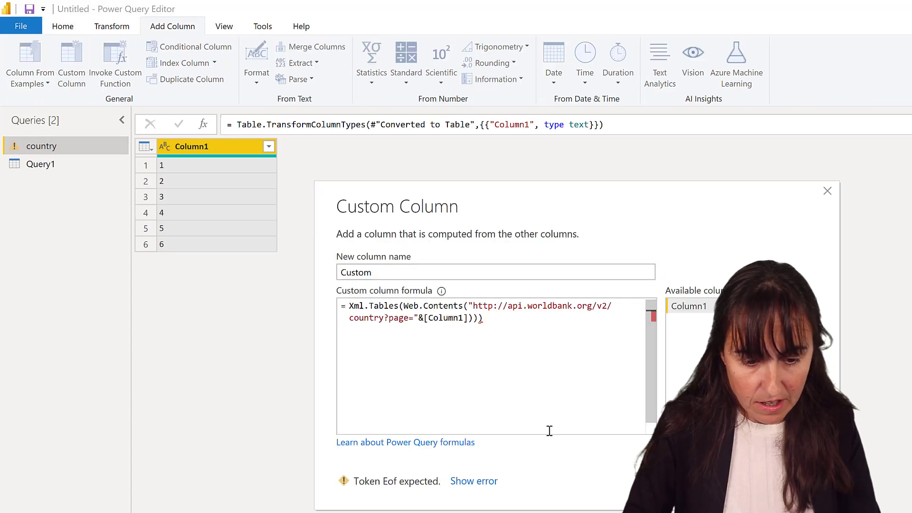
left_click(761, 491)
Step: Expand the Custom and country columns, keeping only iso2Code and name
left_click(388, 146)
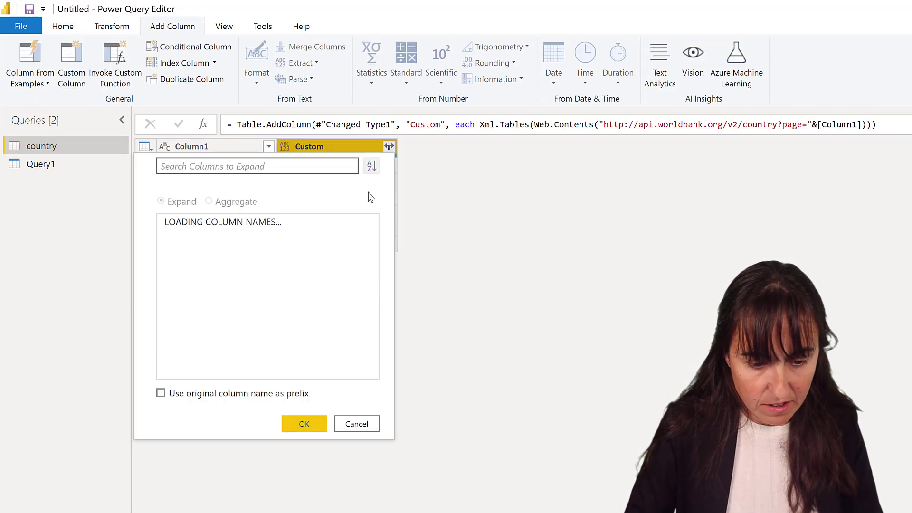
left_click(303, 368)
left_click(389, 146)
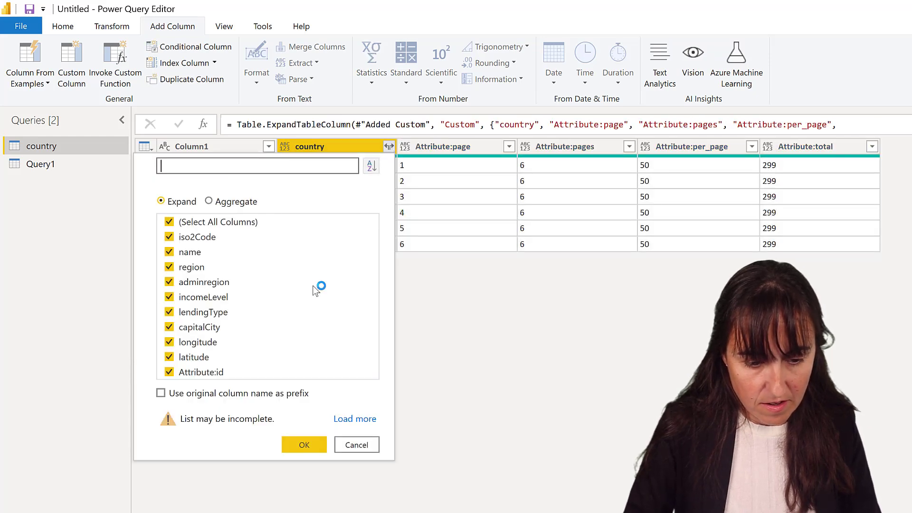
left_click(315, 446)
left_click(331, 146)
left_click(447, 146, "ctrl")
right_click(446, 146)
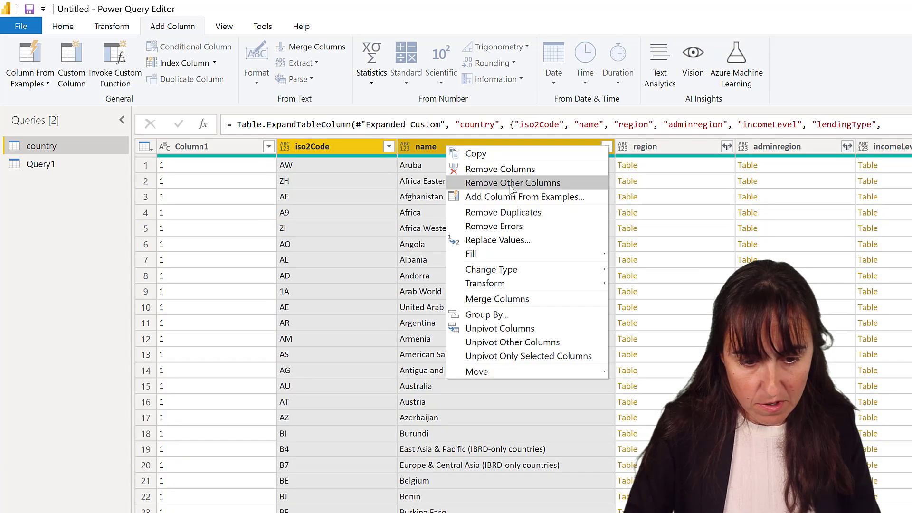
left_click(509, 186)
left_click(61, 26)
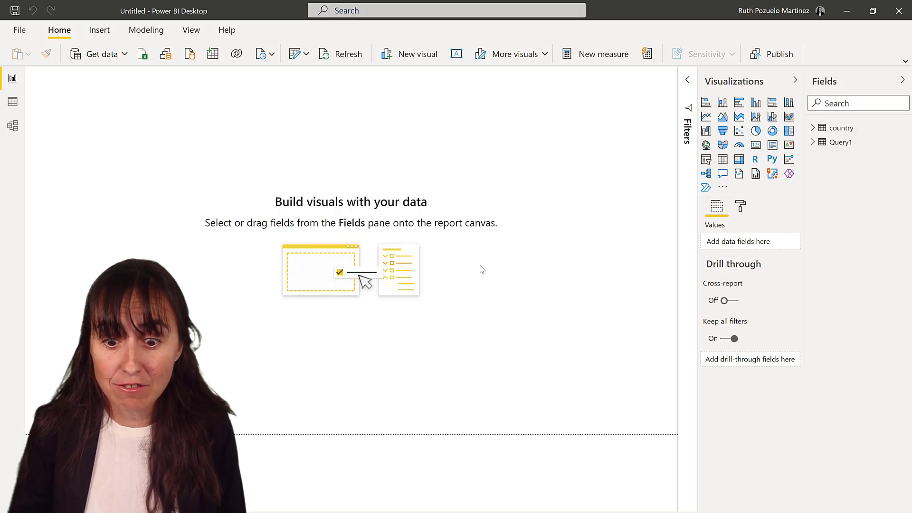
Step: Place the country table's iso2Code on the canvas and summarize it as Count, showing 299
left_click(814, 128)
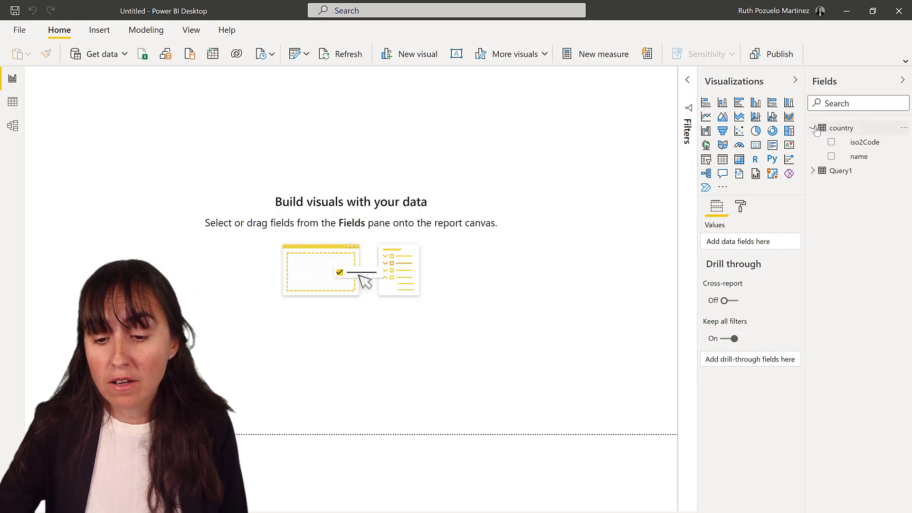
left_click_drag(864, 143, 665, 180)
left_click(784, 242)
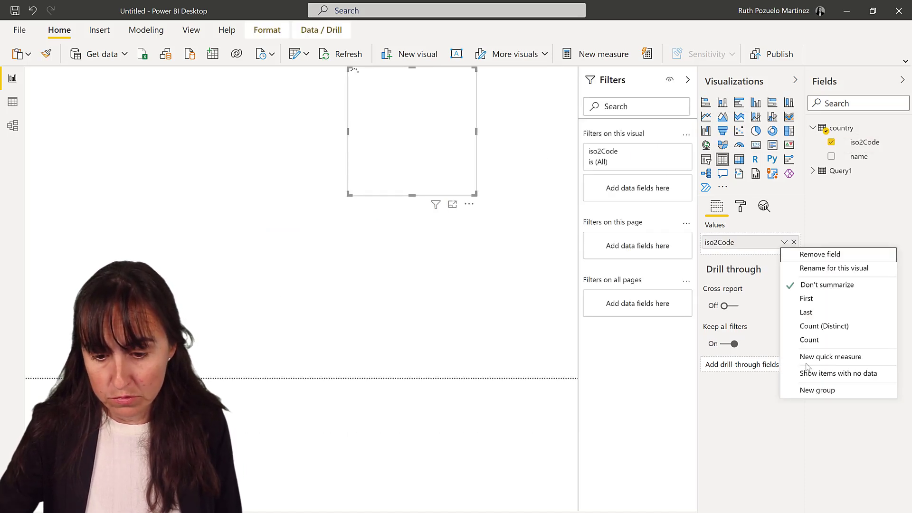
left_click(825, 326)
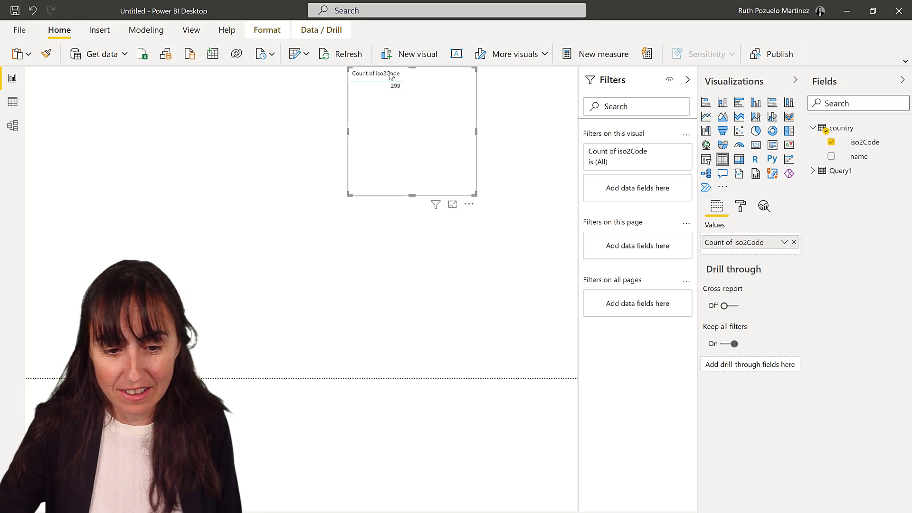